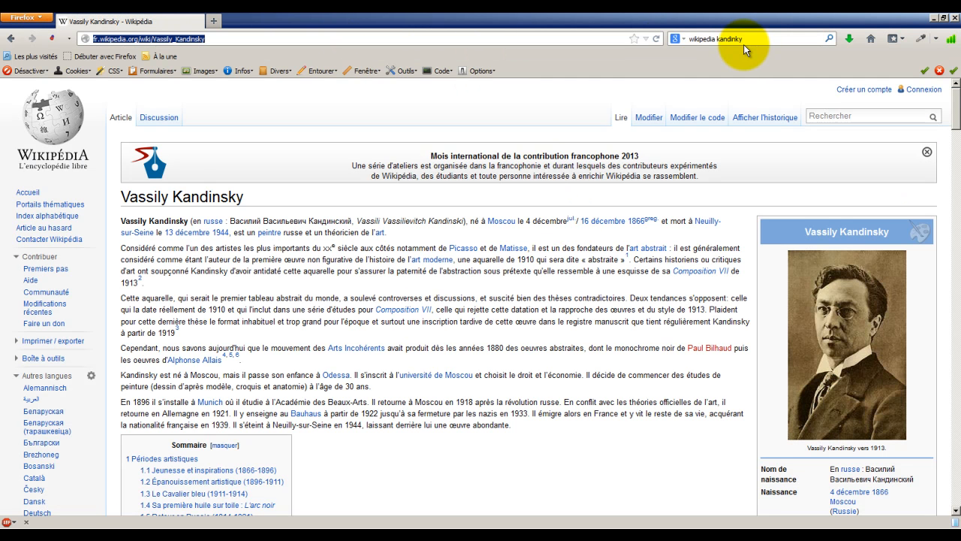
Search the web for "carte france".
click(751, 39)
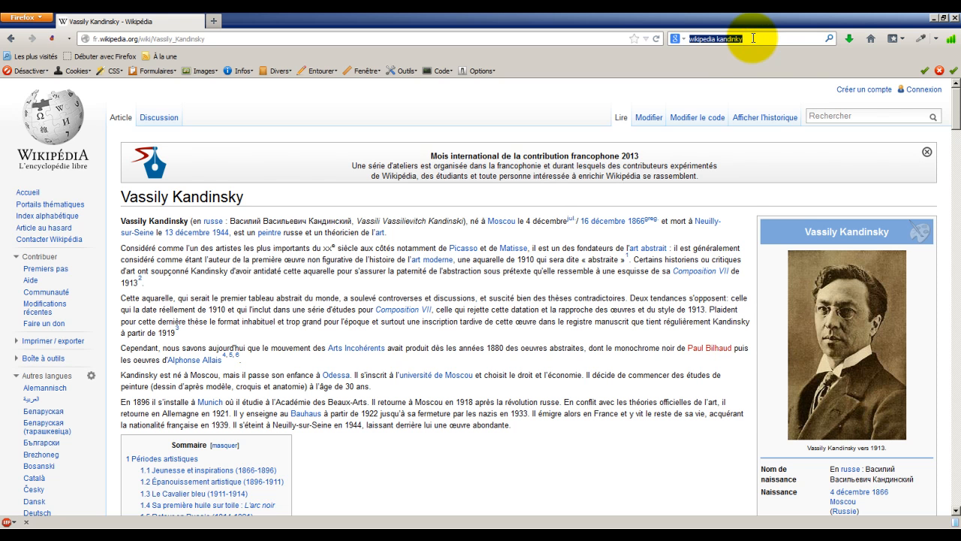
text(carte franc)
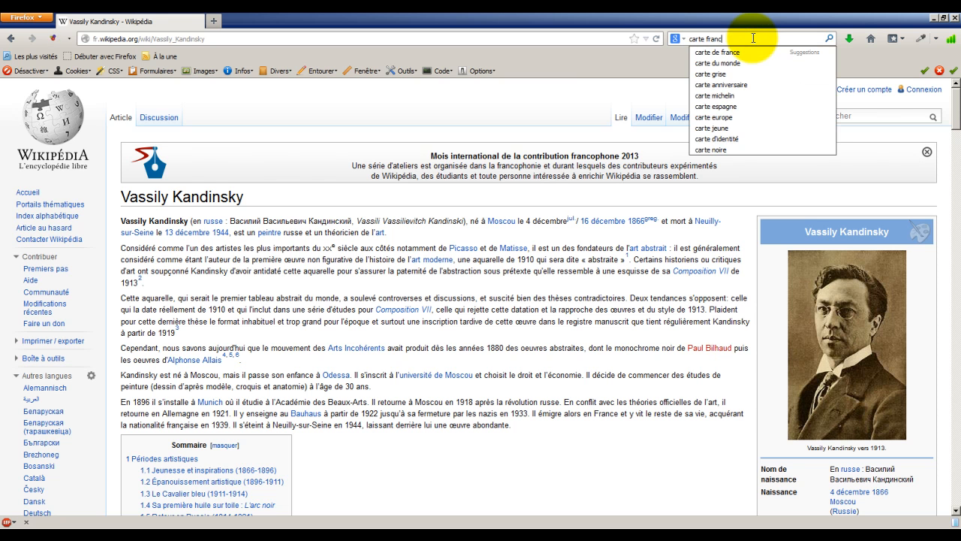
text(e)
key(Return)
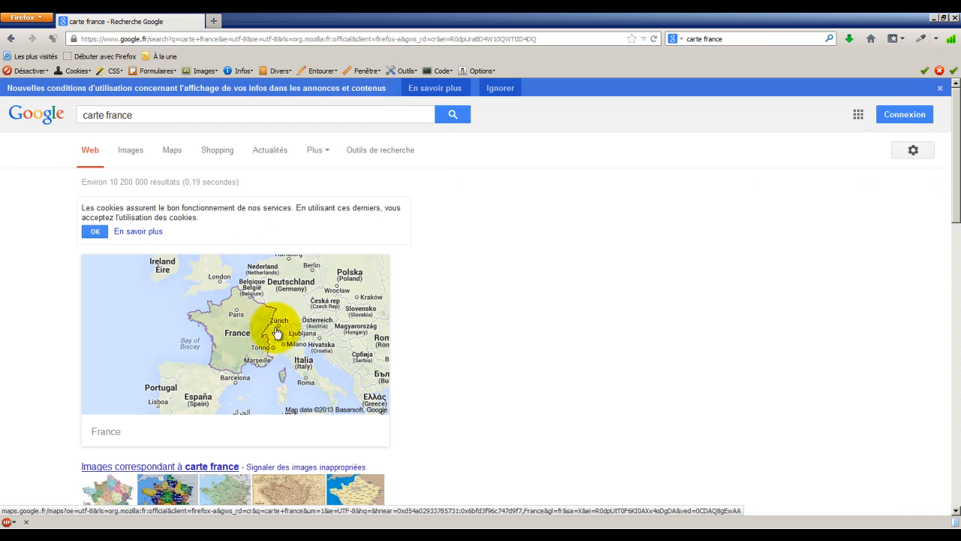
Browse the image results for the France map search and open the blank outline map showing regions and blue rivers.
scroll(290, 380, down, 2)
click(229, 397)
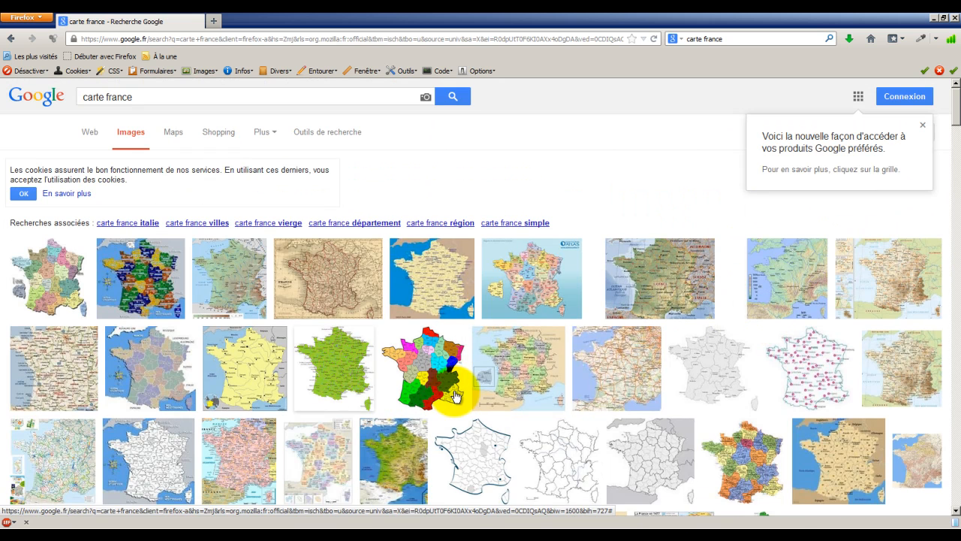
scroll(454, 396, down, 2)
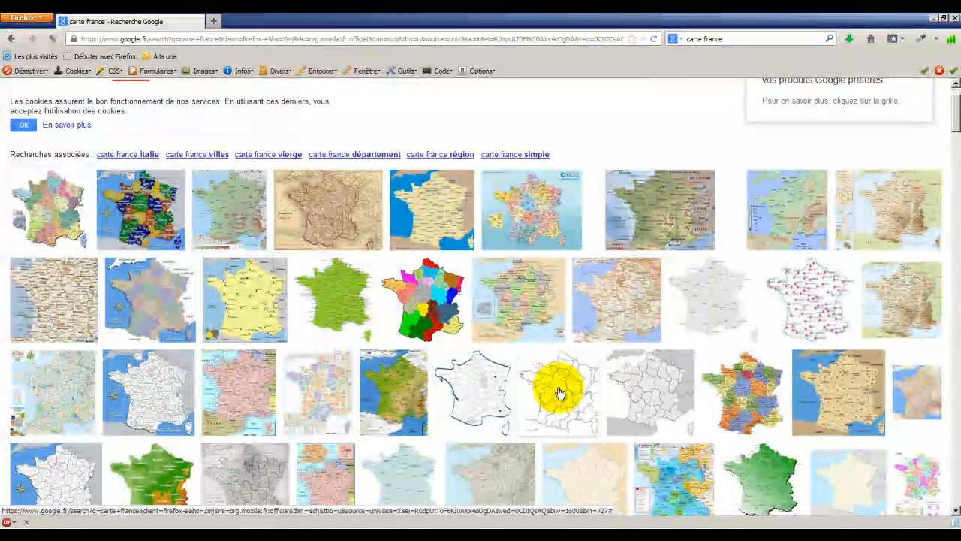
click(568, 385)
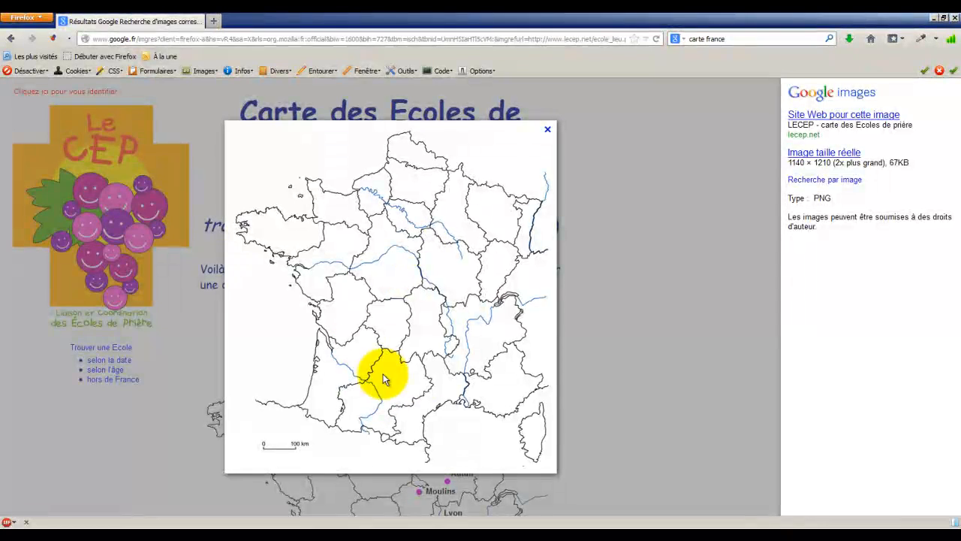
Save the blank France map image to the desktop (Bureau) as the PNG file carte_france.
right_click(402, 304)
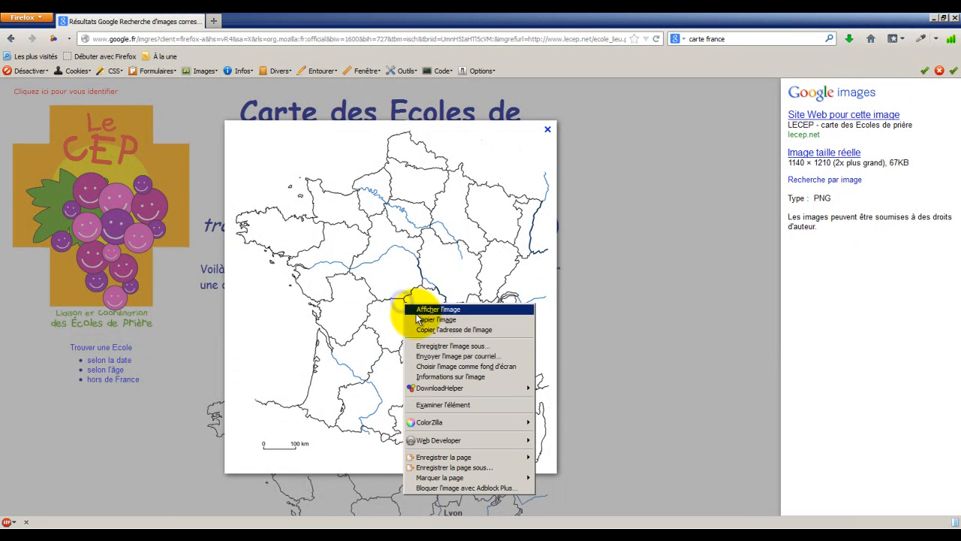
click(441, 343)
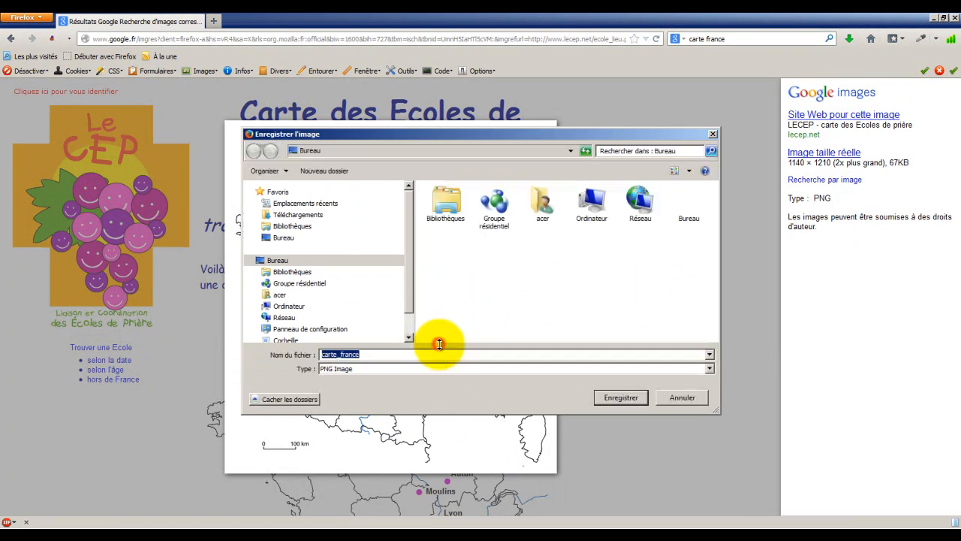
click(635, 399)
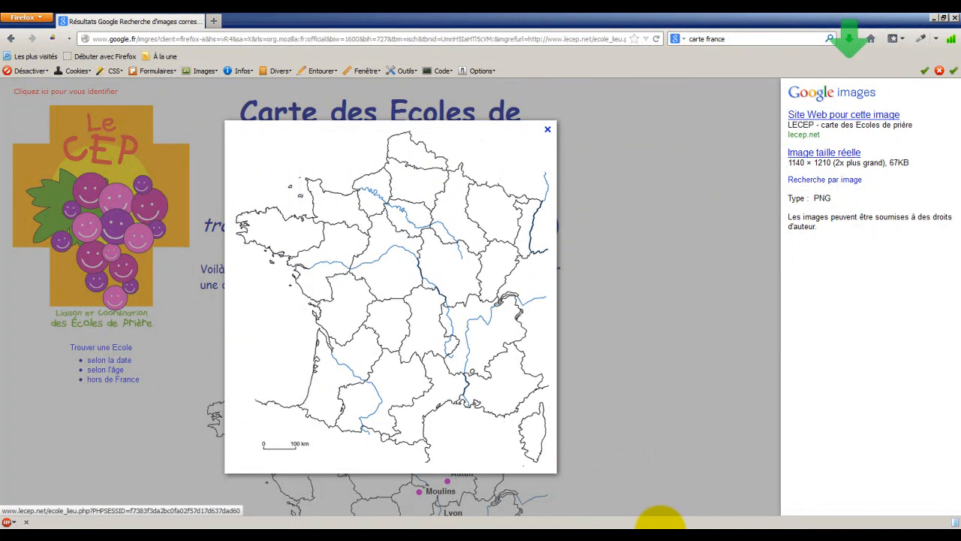
Switch to Scrapbook eBeam and add the image carte_france from the desktop to the page.
click(589, 535)
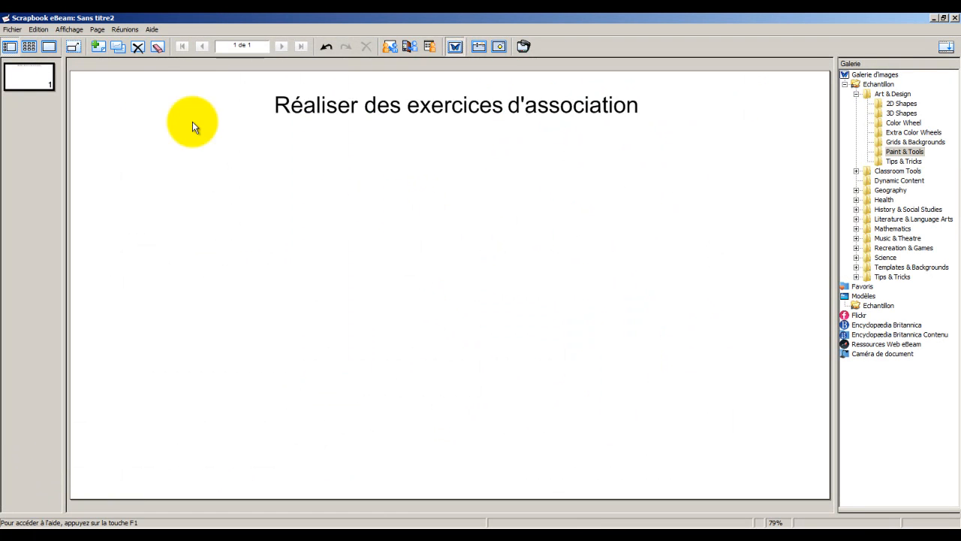
click(97, 29)
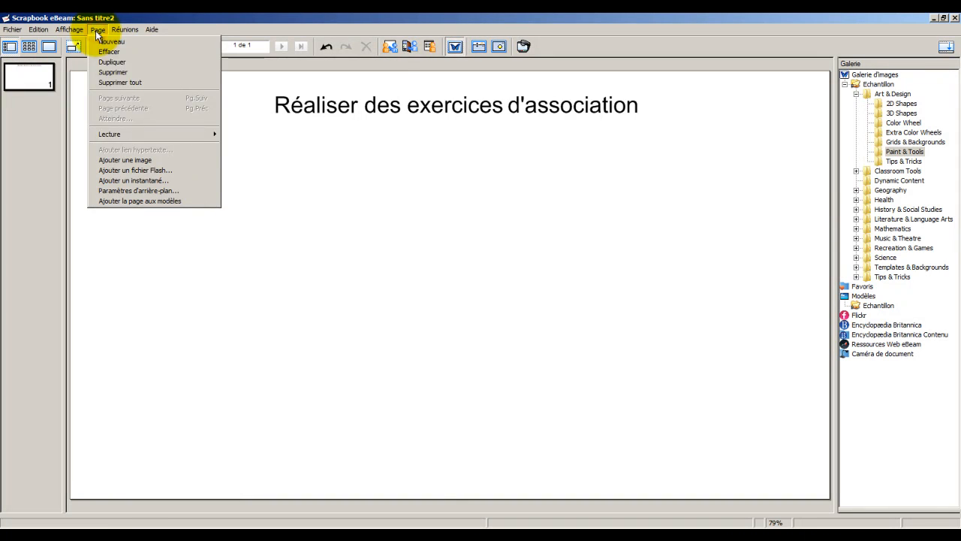
click(128, 160)
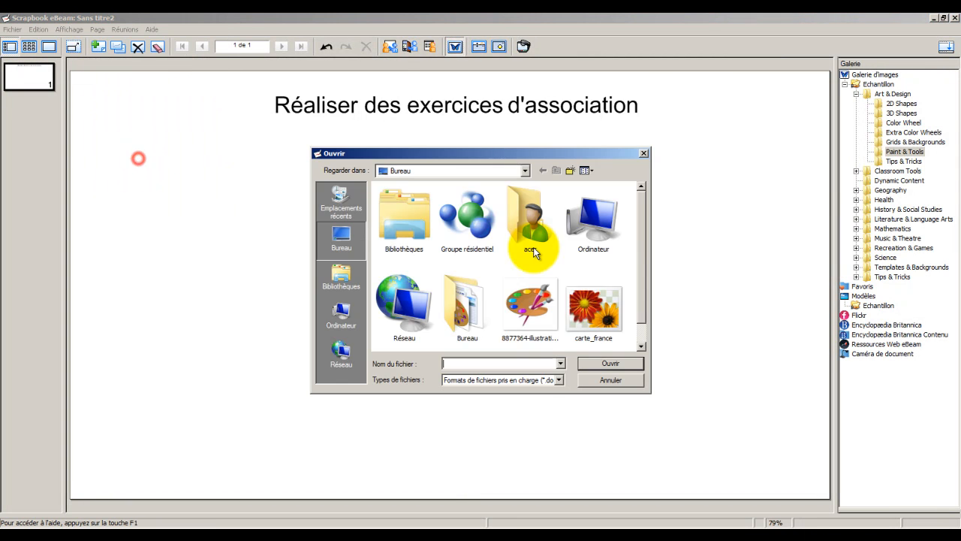
click(607, 295)
click(609, 363)
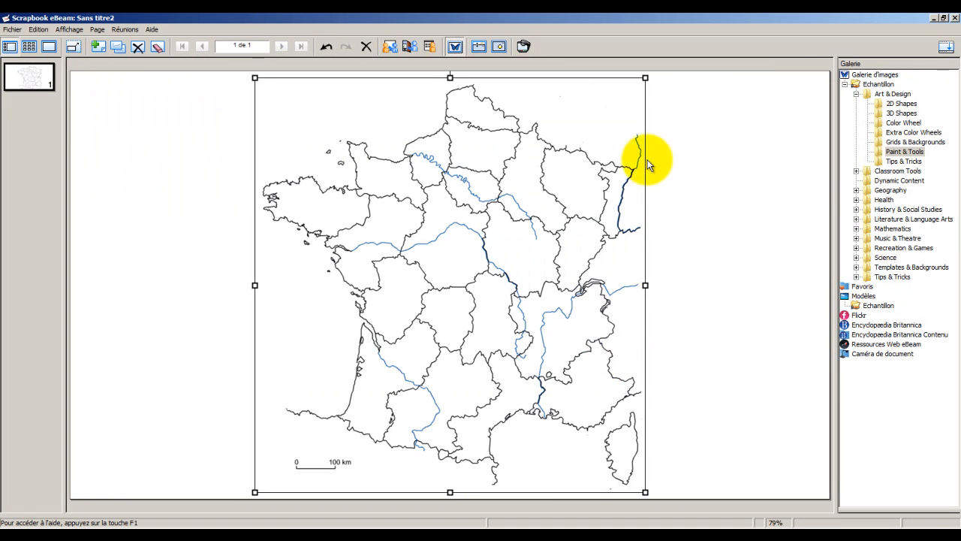
Move the title to the page's upper-left corner and shrink it, placing the France map near the page centre.
drag(548, 193, 689, 215)
click(359, 97)
drag(371, 100, 209, 102)
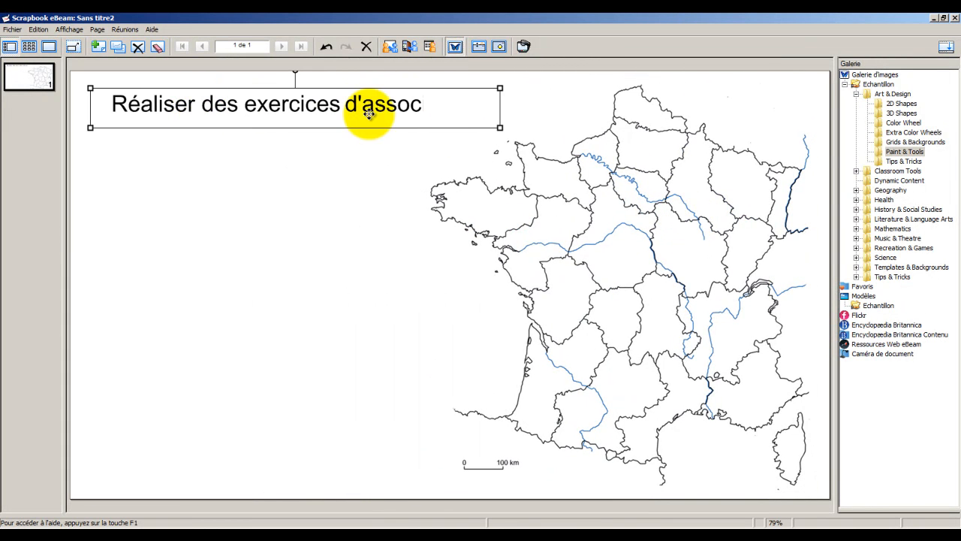
drag(500, 128, 307, 111)
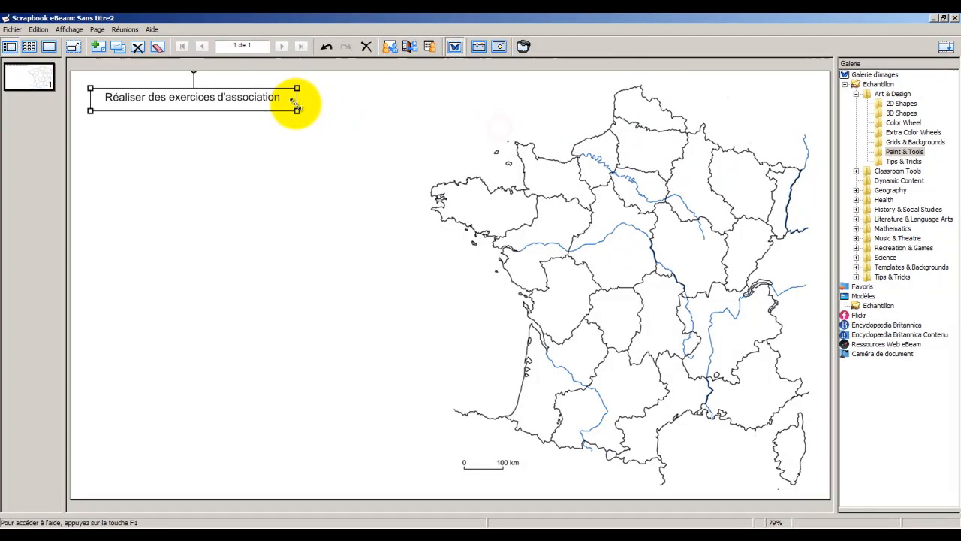
drag(674, 266, 519, 261)
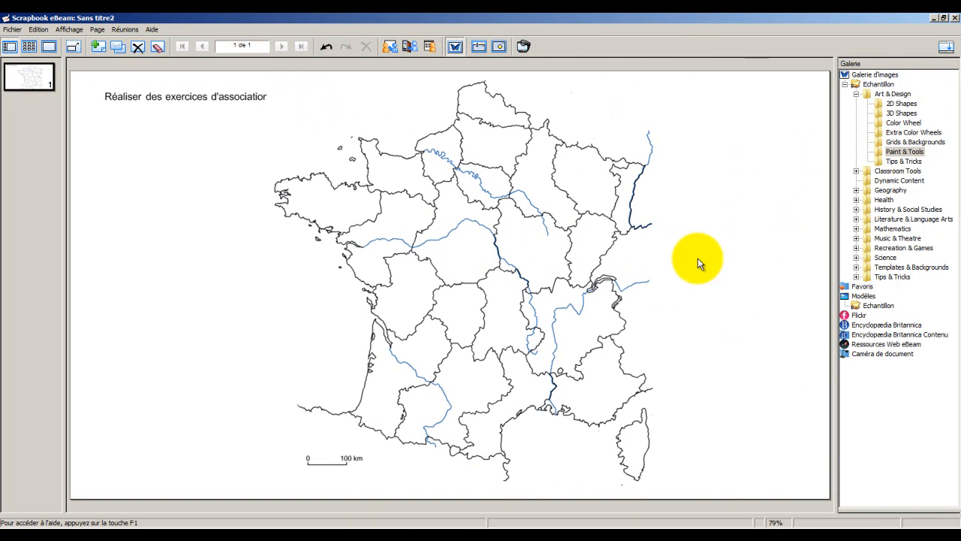
mouse_move(469, 218)
mouse_down()
mouse_move(450, 215)
mouse_move(483, 222)
mouse_up()
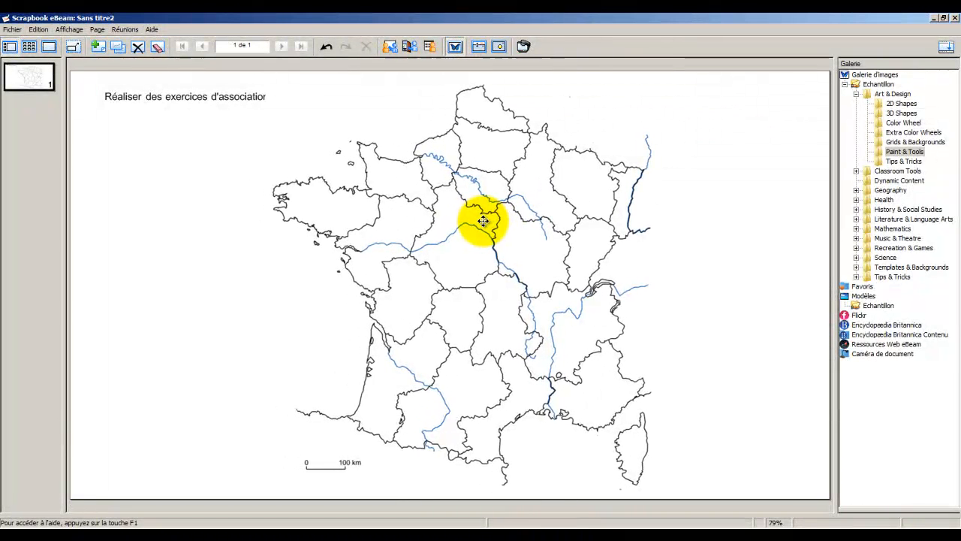
Replace the title text with "Replace sur la carte les noms des fleuves français".
double_click(142, 92)
drag(110, 96, 269, 96)
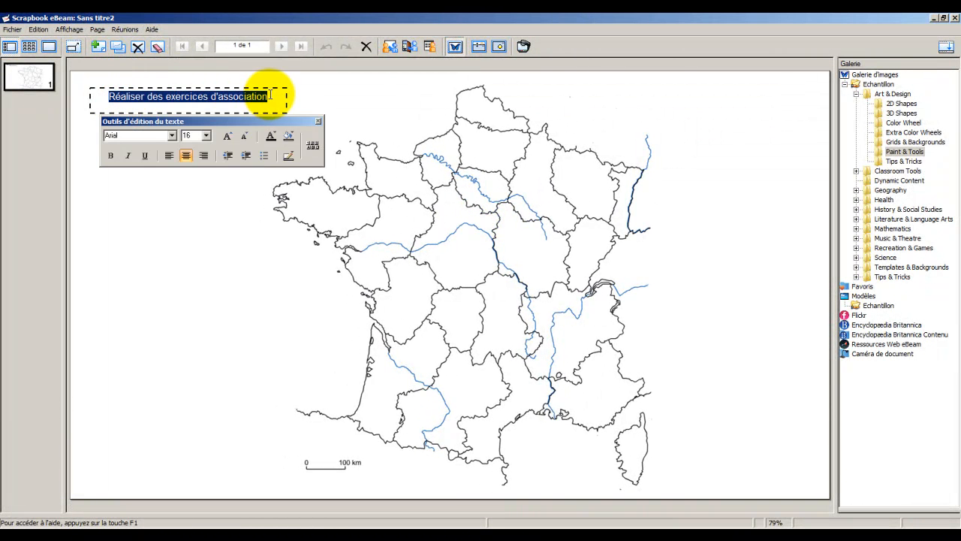
text(Replace)
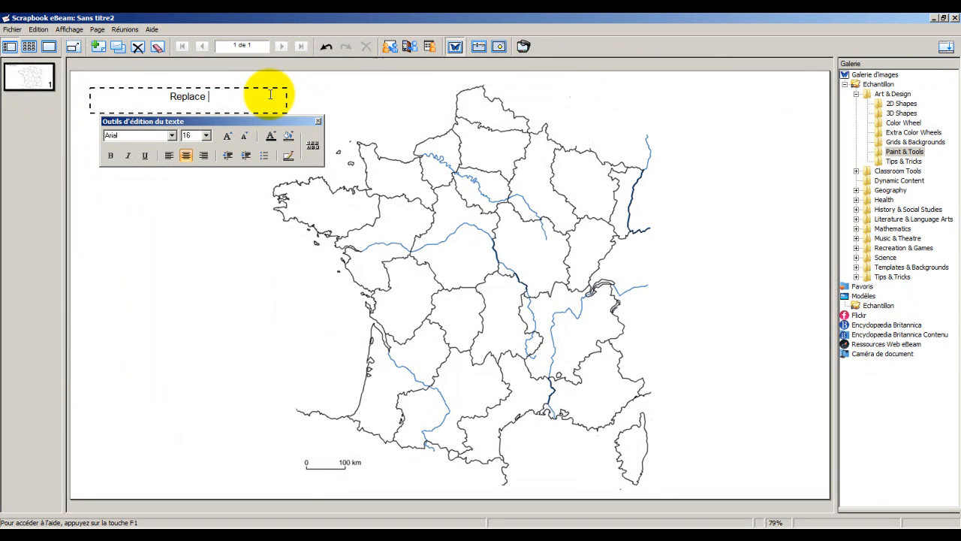
text( sur la carte les noms des f)
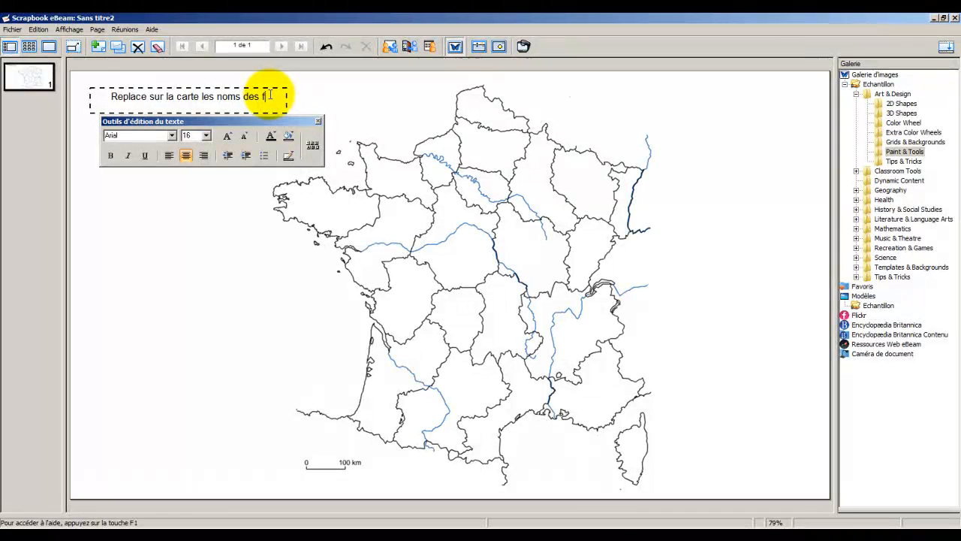
text(leuves français)
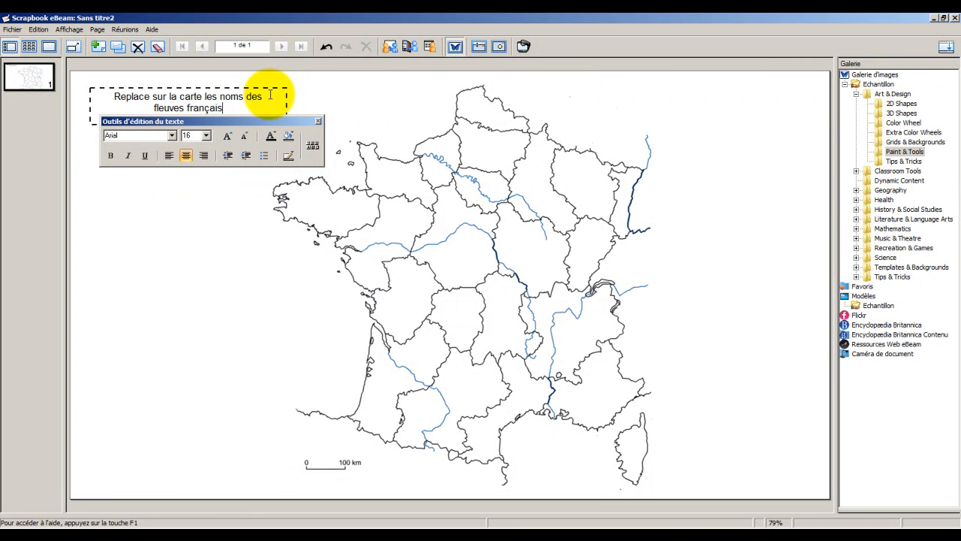
click(207, 232)
Send the France map behind all other objects (Placer en arrière-plan) and position it slightly left of the page centre.
drag(387, 194, 407, 192)
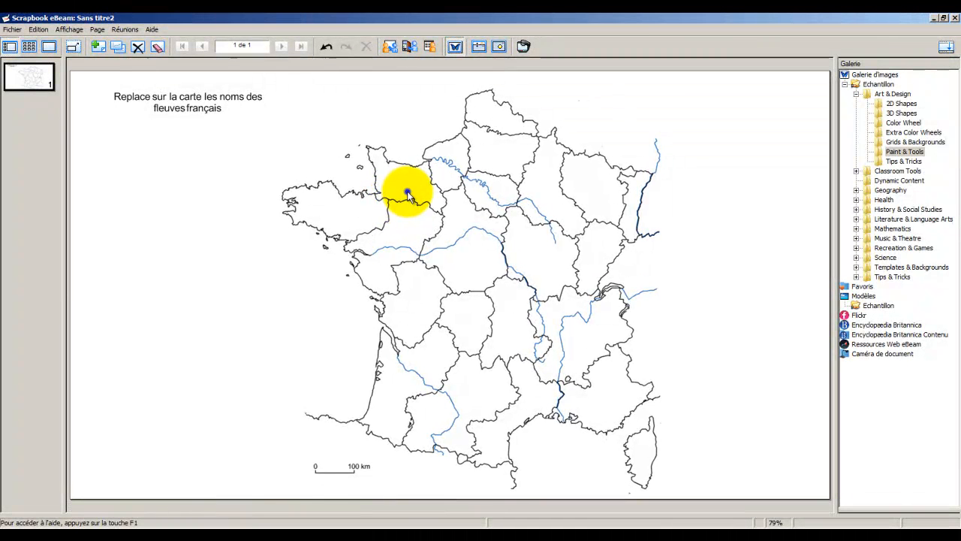
right_click(407, 193)
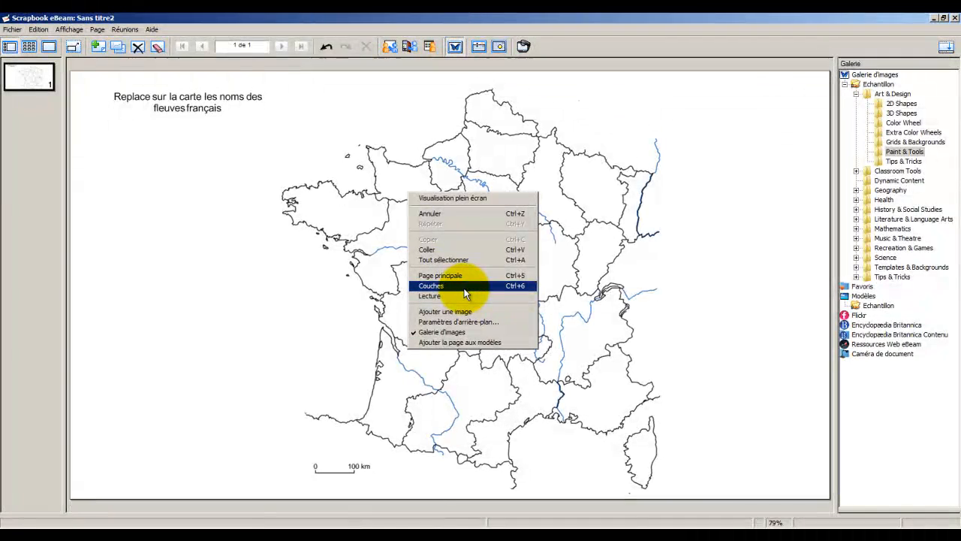
click(393, 224)
right_click(396, 224)
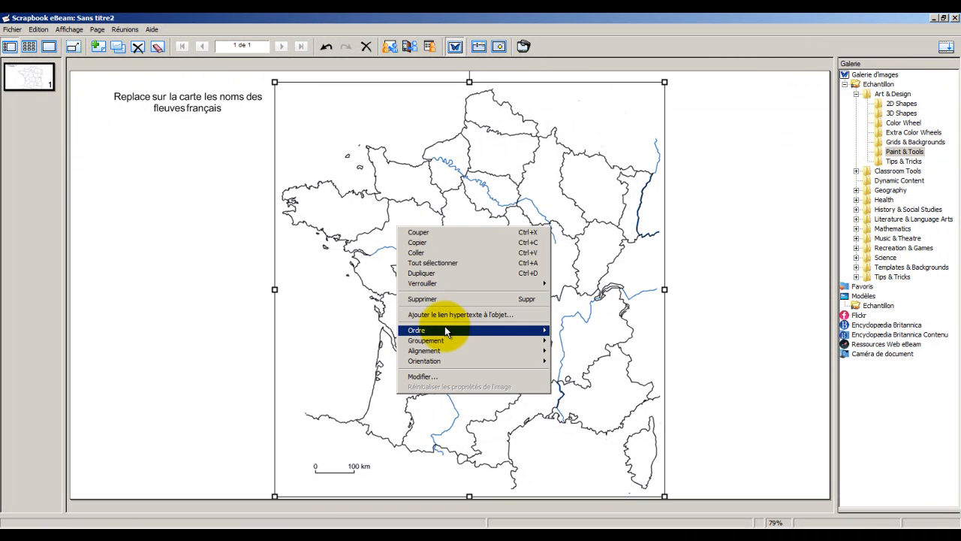
mouse_move(422, 330)
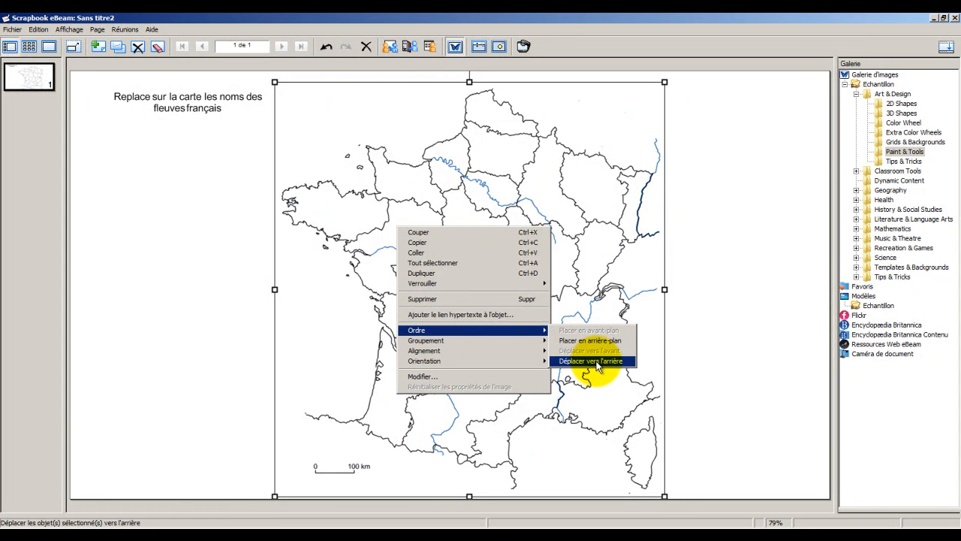
click(590, 341)
click(219, 263)
drag(486, 279, 461, 269)
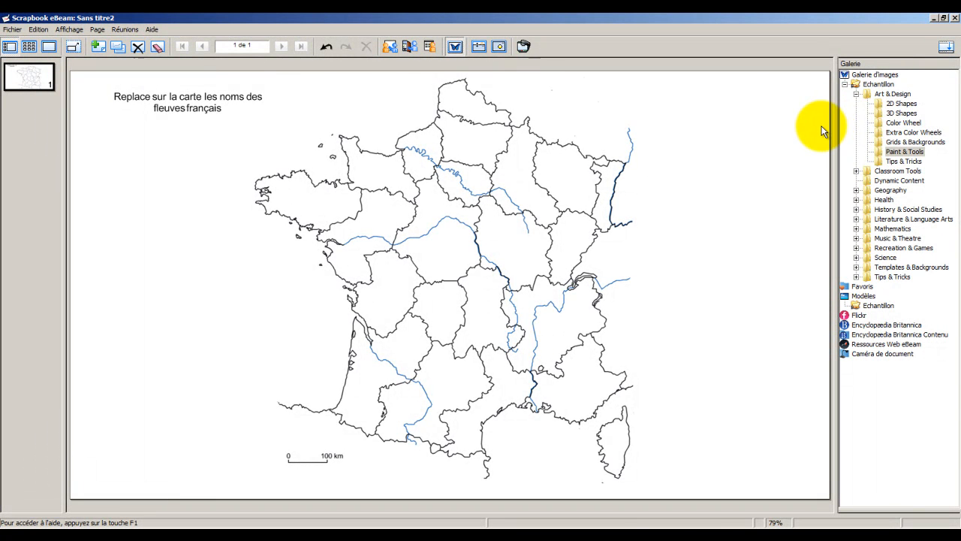
Draw five filled blue rectangles around the map as label boxes: two above it, two along the west coast and one to the east.
click(783, 140)
click(781, 80)
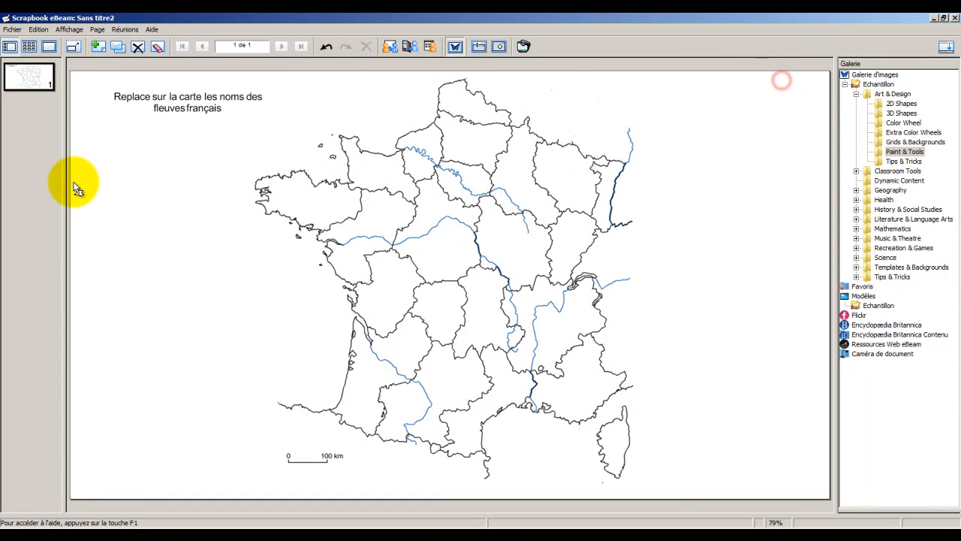
drag(180, 232, 299, 275)
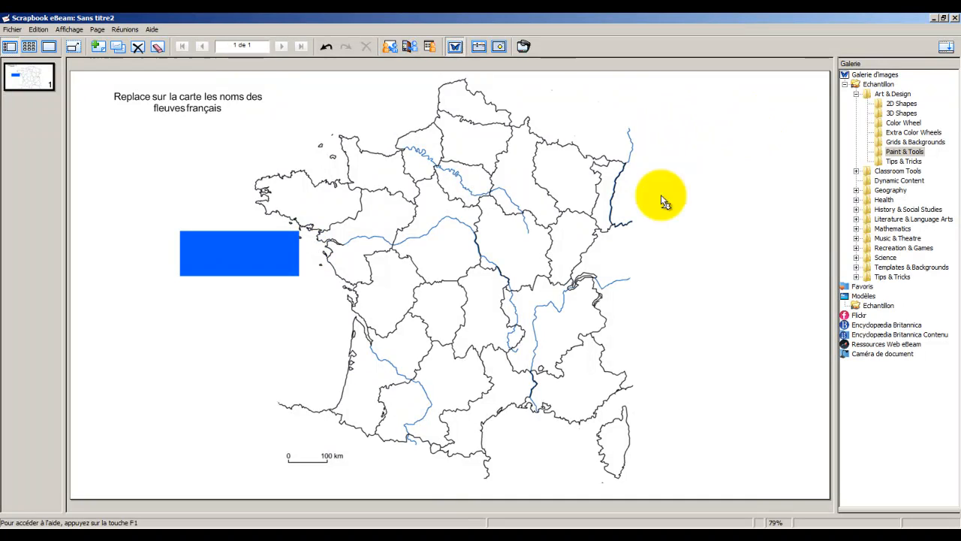
drag(642, 263, 766, 304)
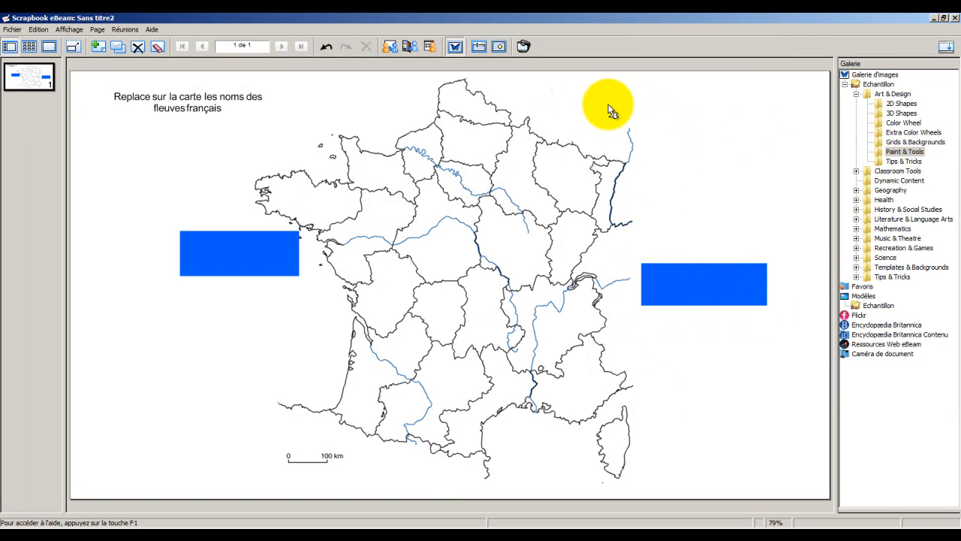
drag(550, 84, 664, 120)
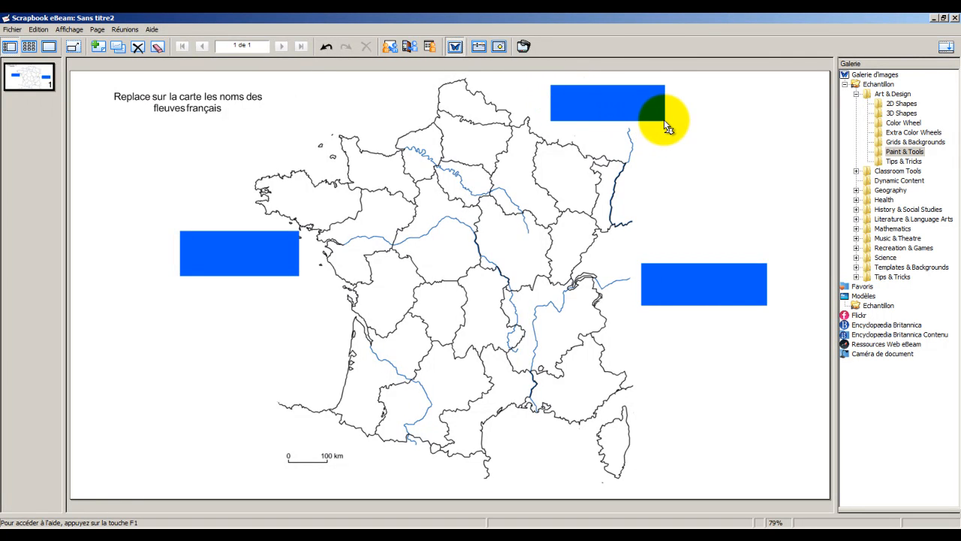
drag(306, 87, 414, 121)
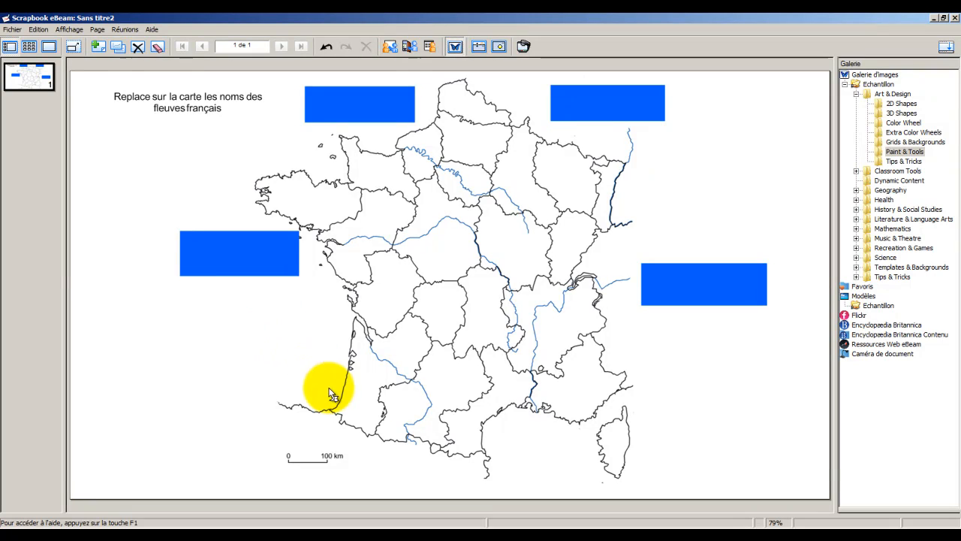
drag(220, 307, 338, 346)
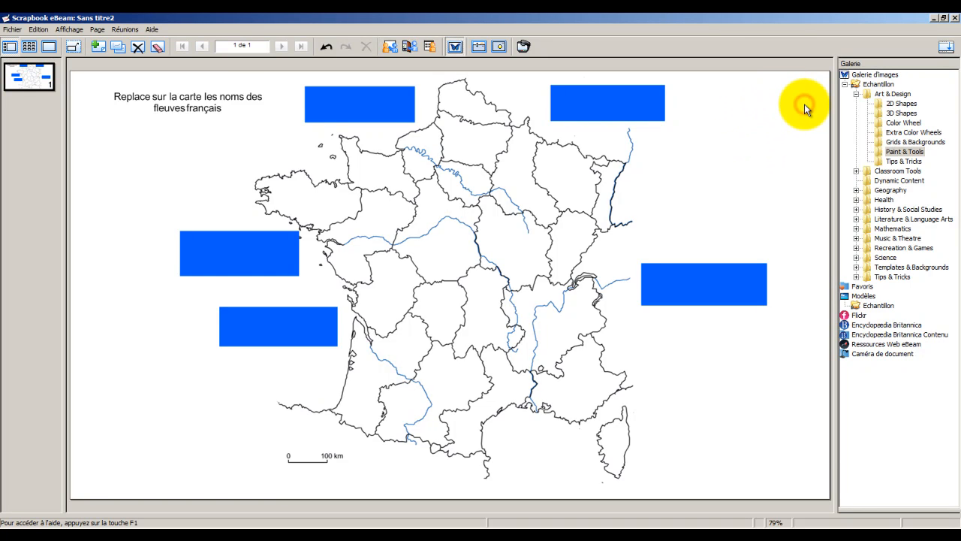
Draw five red arrows pointing from each blue box to the river it should label on the map.
click(775, 124)
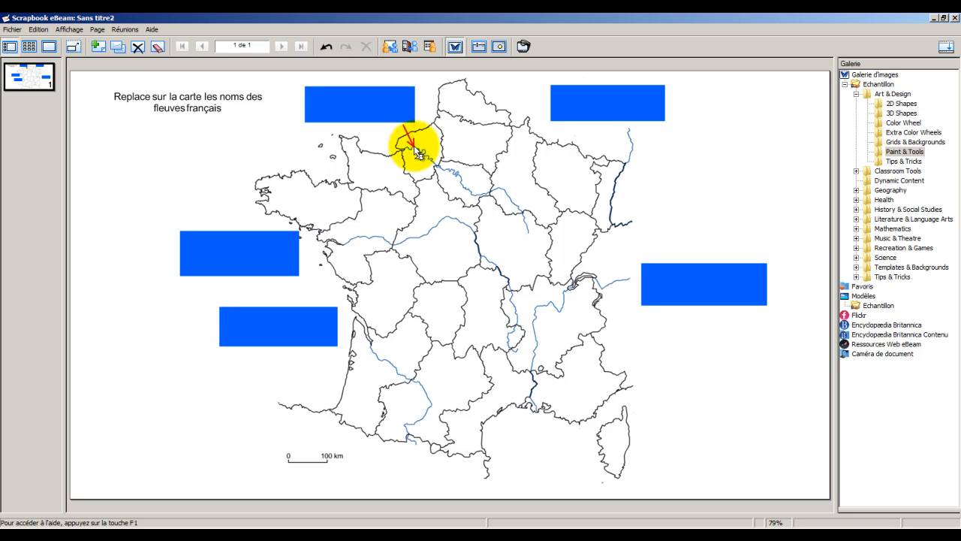
drag(587, 124, 629, 147)
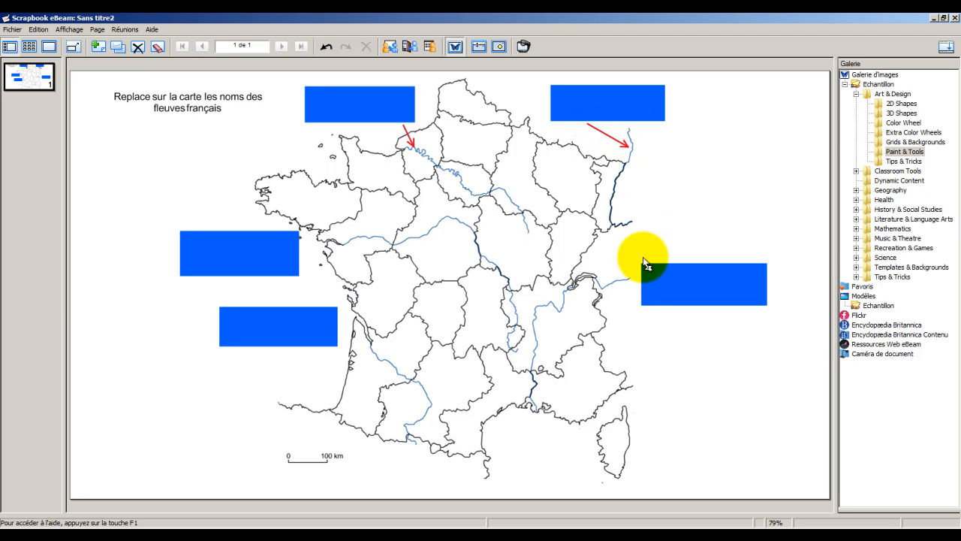
drag(637, 301, 616, 288)
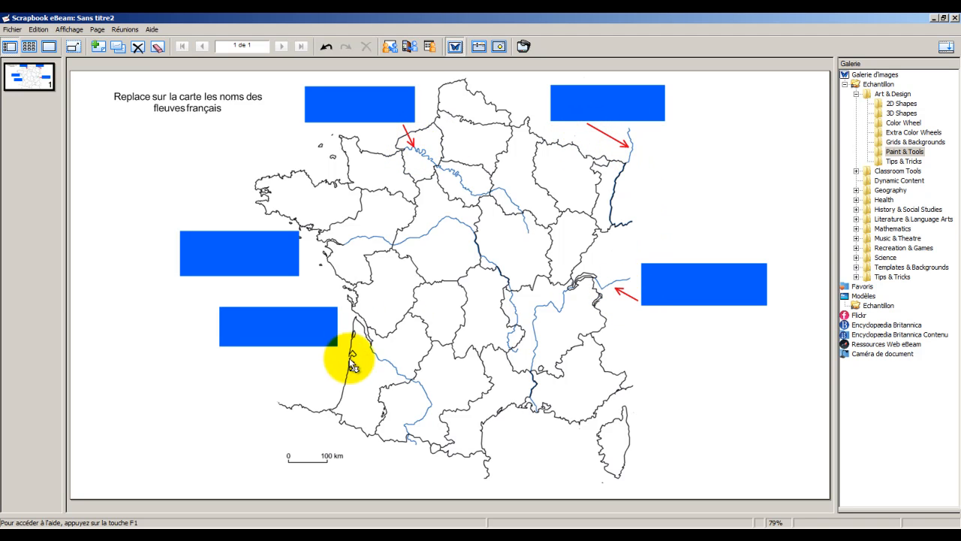
drag(356, 343, 363, 340)
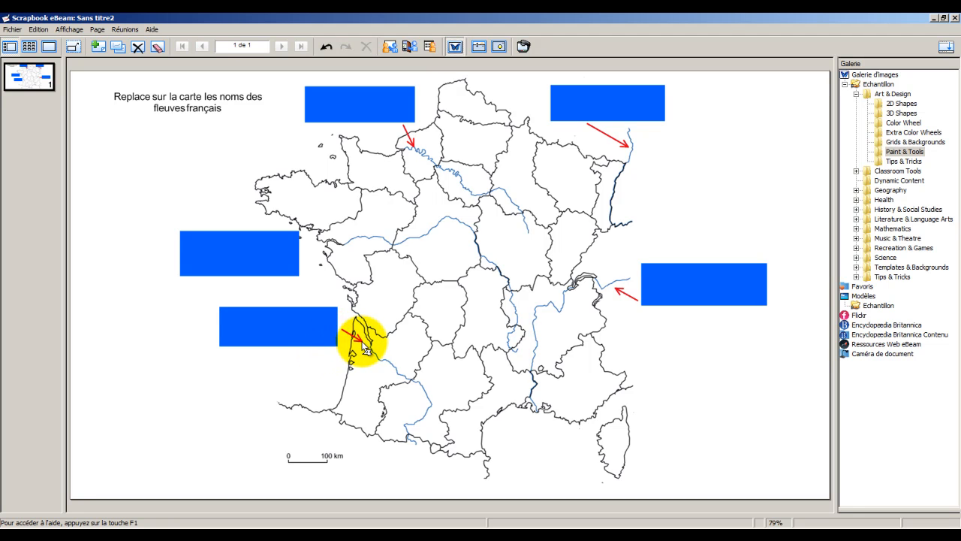
drag(304, 261, 333, 247)
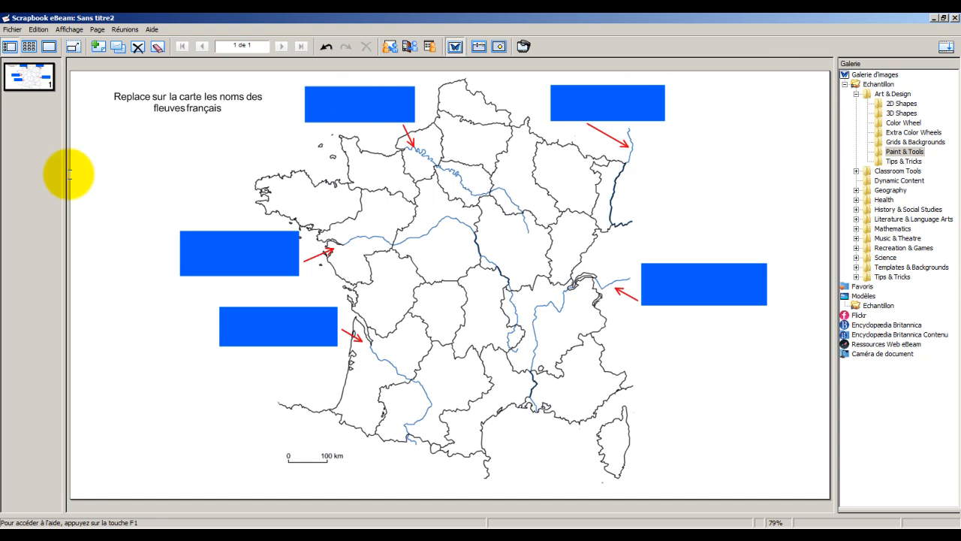
Add a text label "la Garonne" below the title and reduce its font size to 28.
click(86, 154)
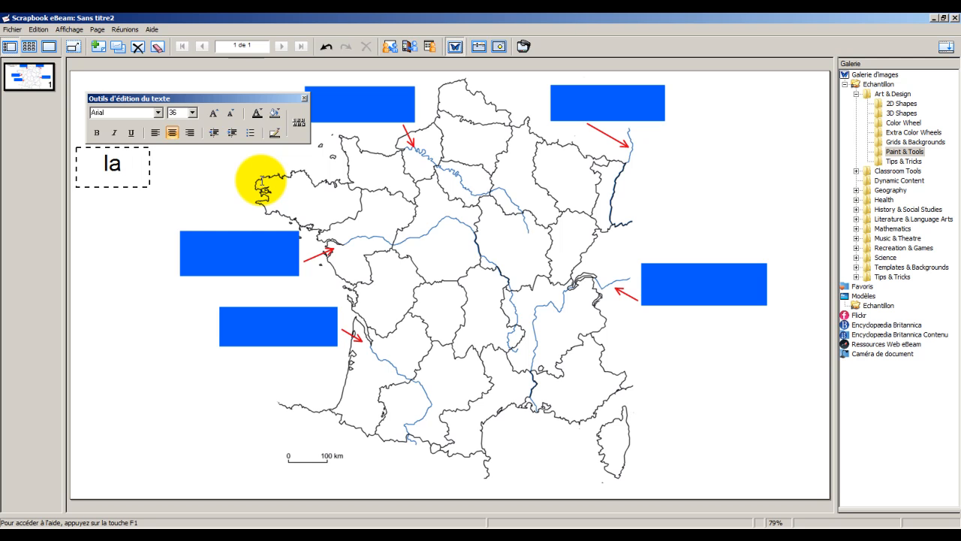
text(la Garonne)
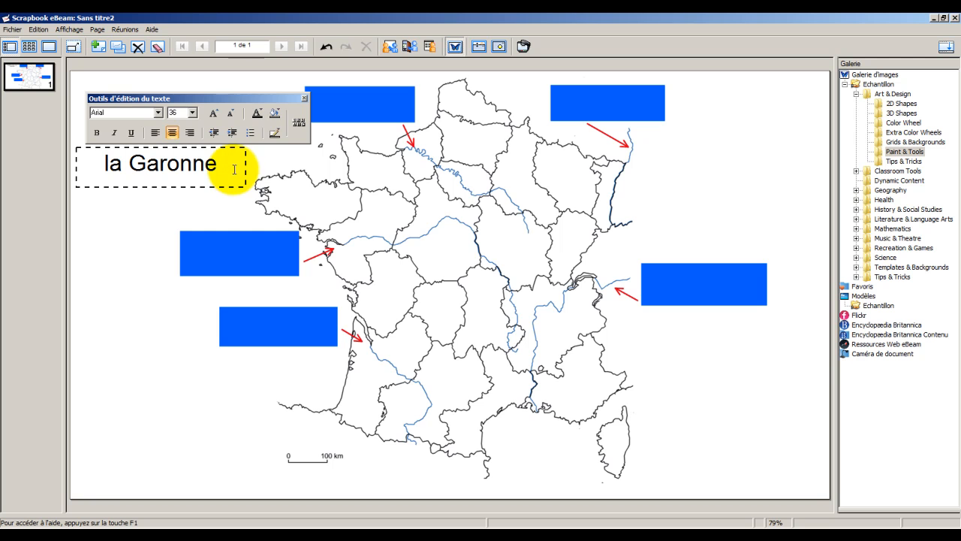
drag(220, 163, 85, 161)
click(231, 114)
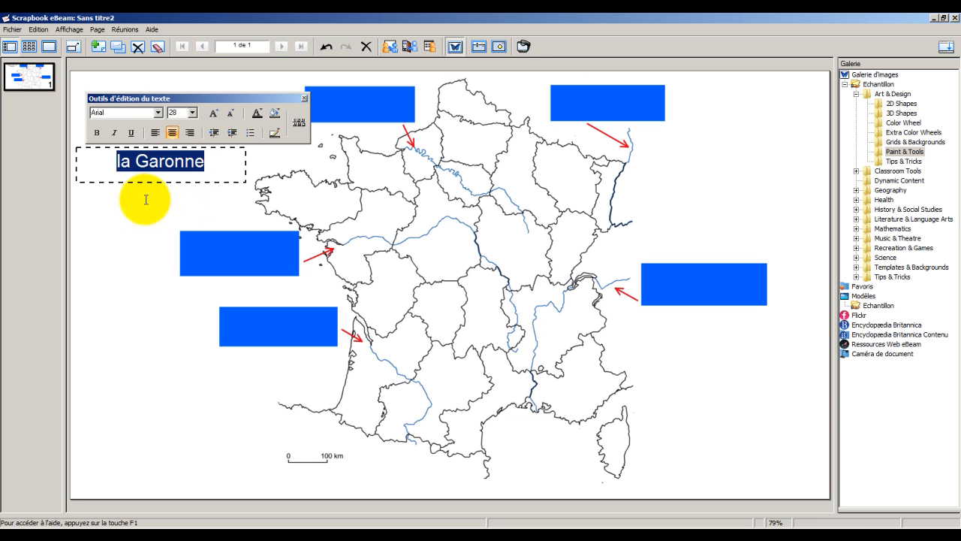
Add a text label "la Loire" below "la Garonne" and reduce its font size to 28.
click(118, 189)
click(111, 188)
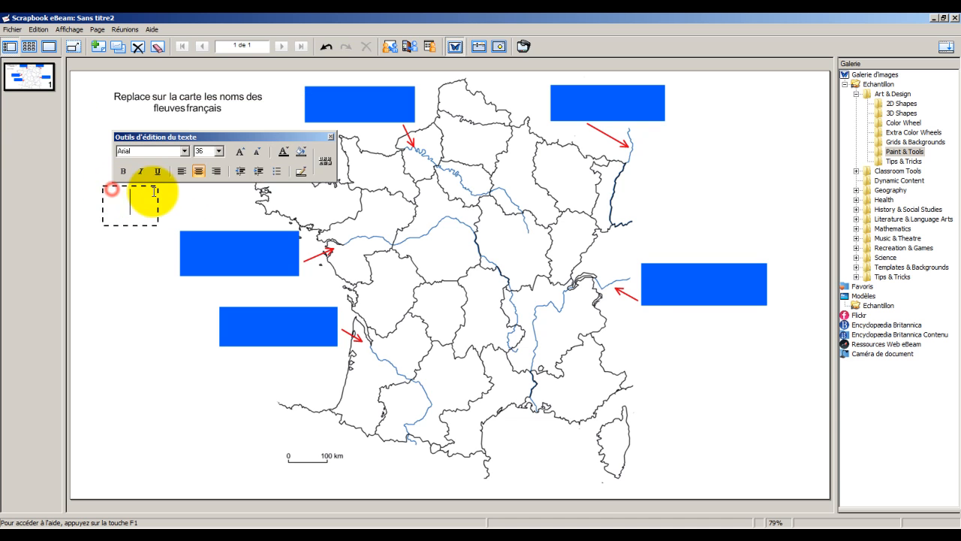
text(la Loire)
click(256, 150)
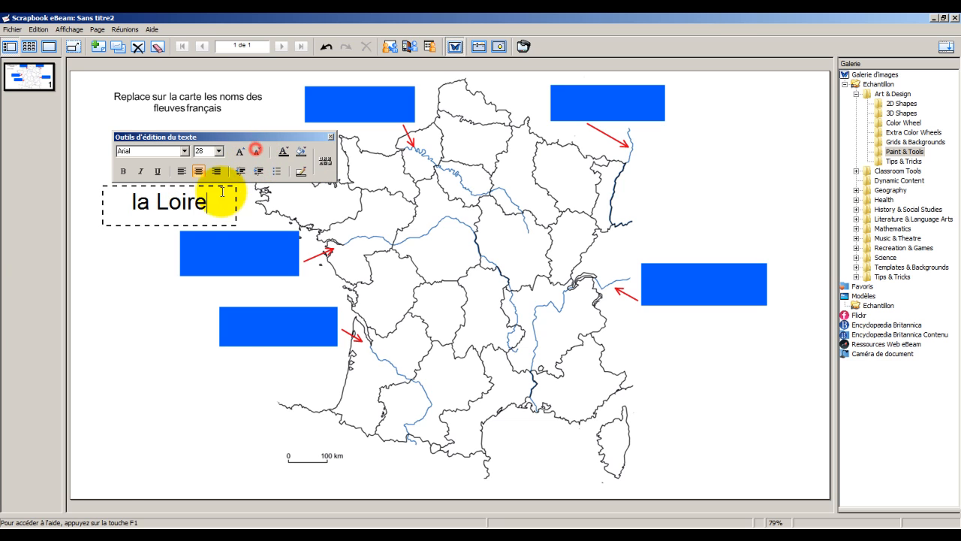
drag(210, 201, 107, 197)
click(256, 151)
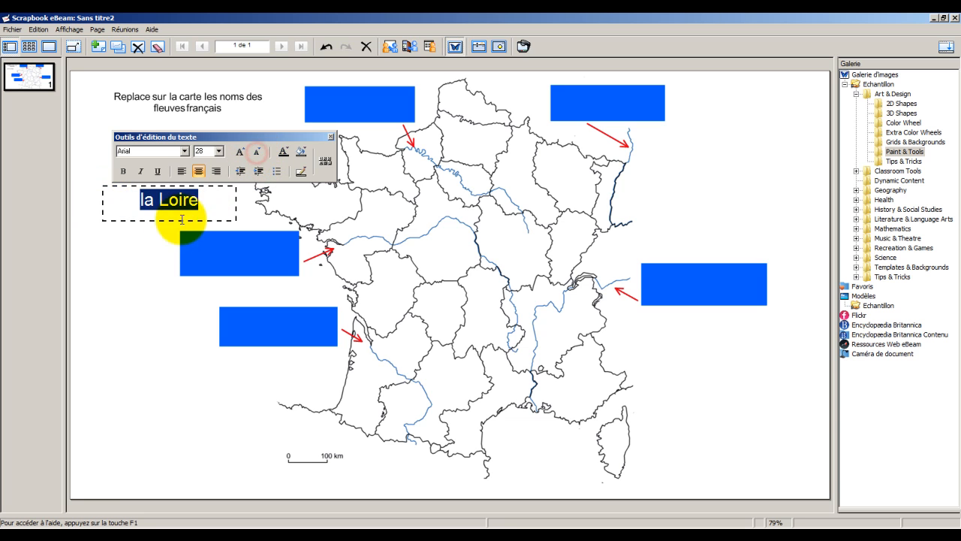
Add a text label "la Seine" at font size 28, west of the lower west-coast box.
click(103, 301)
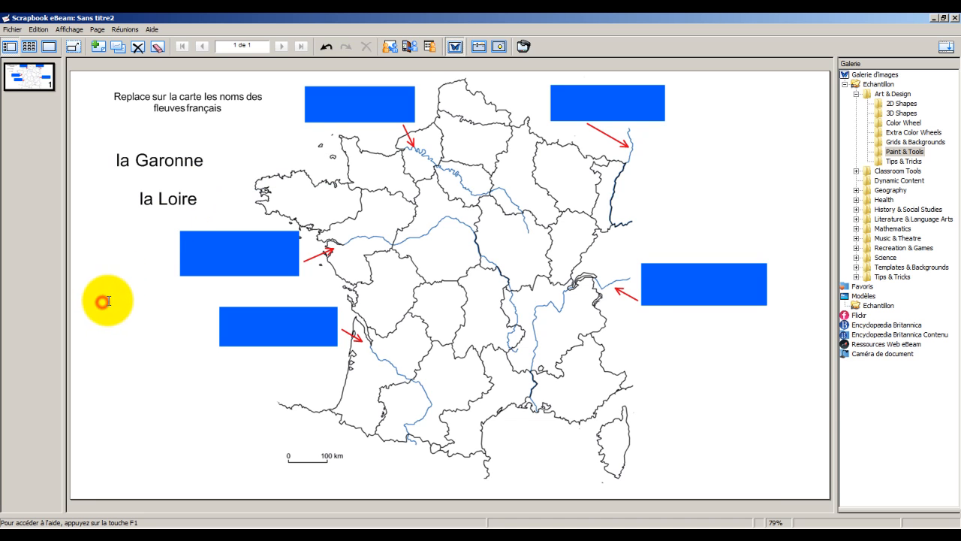
click(214, 250)
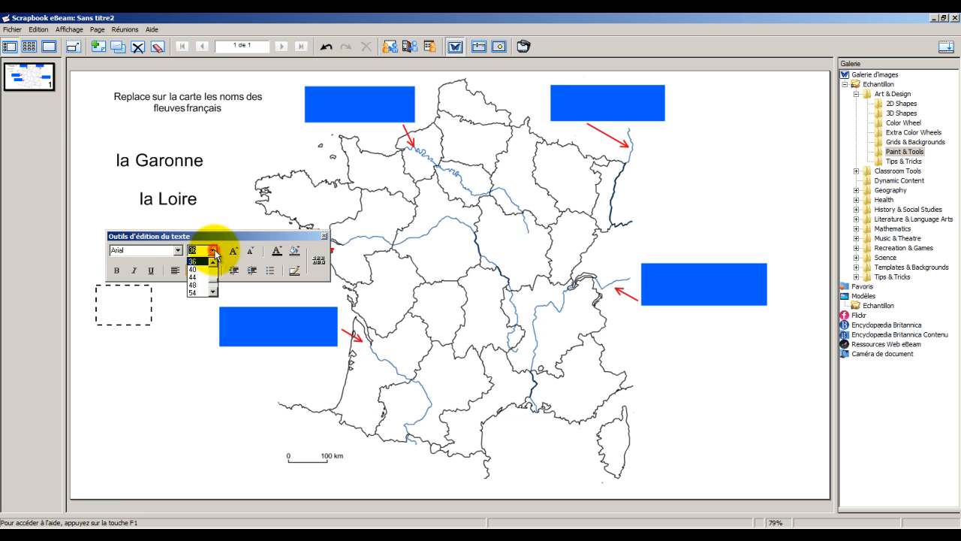
click(200, 260)
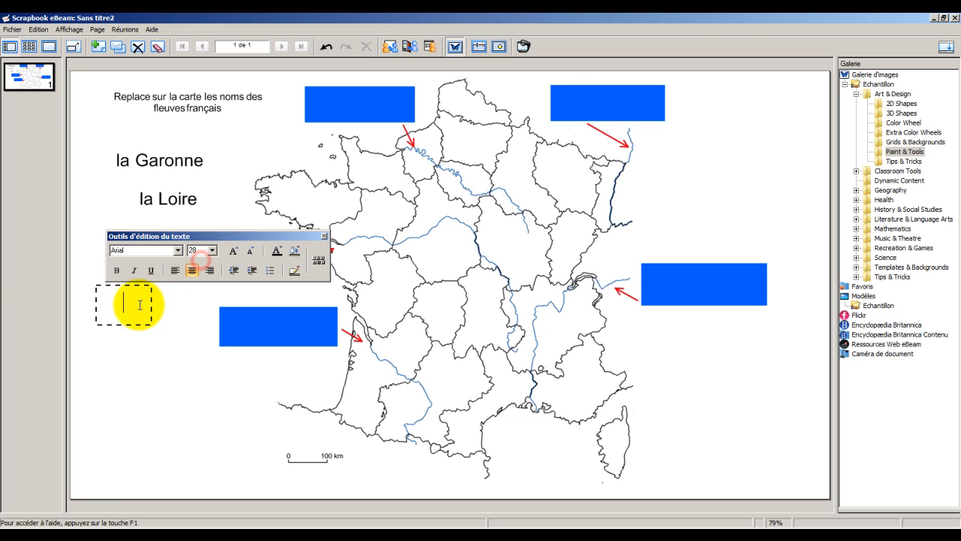
text(la Seine)
Add a text label "le Rhin" at font size 28 below "la Seine".
click(117, 347)
click(223, 310)
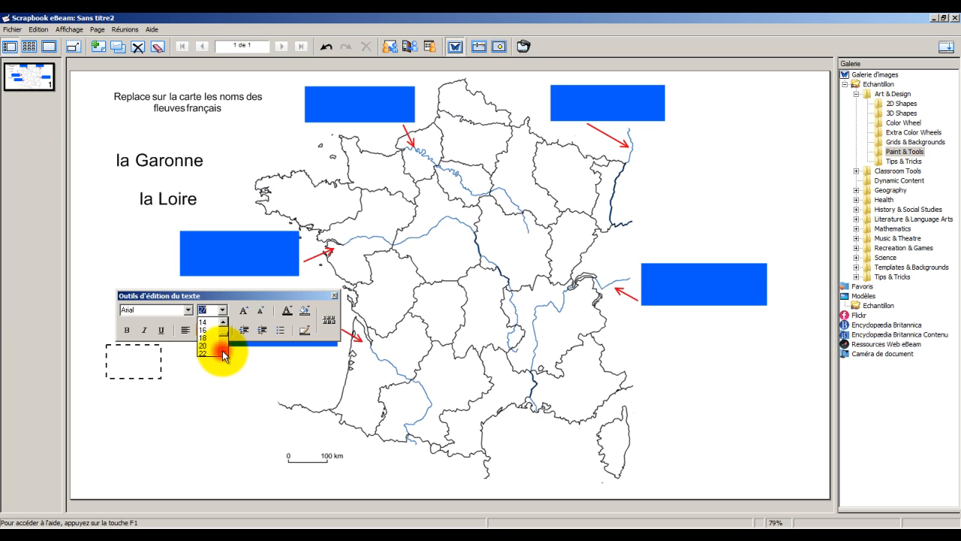
click(223, 354)
click(202, 329)
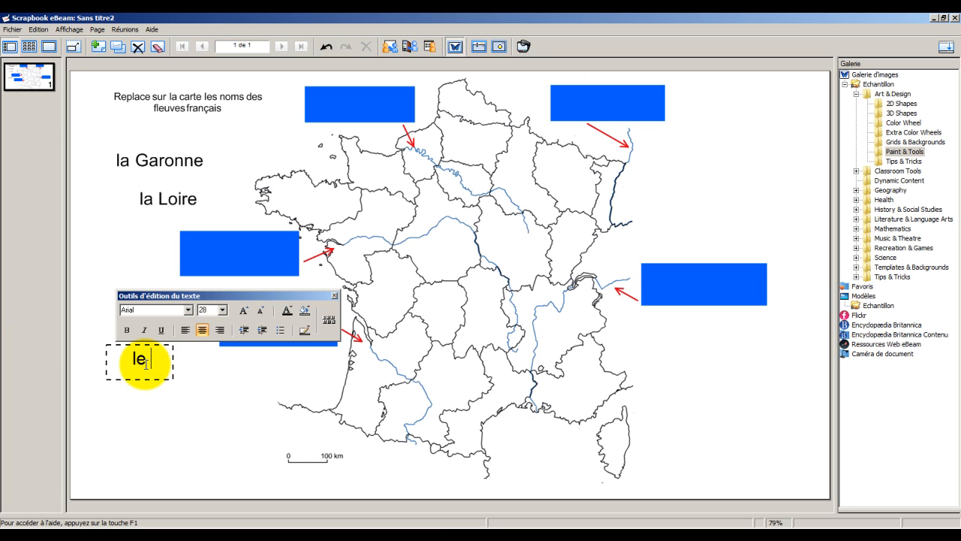
text(n)
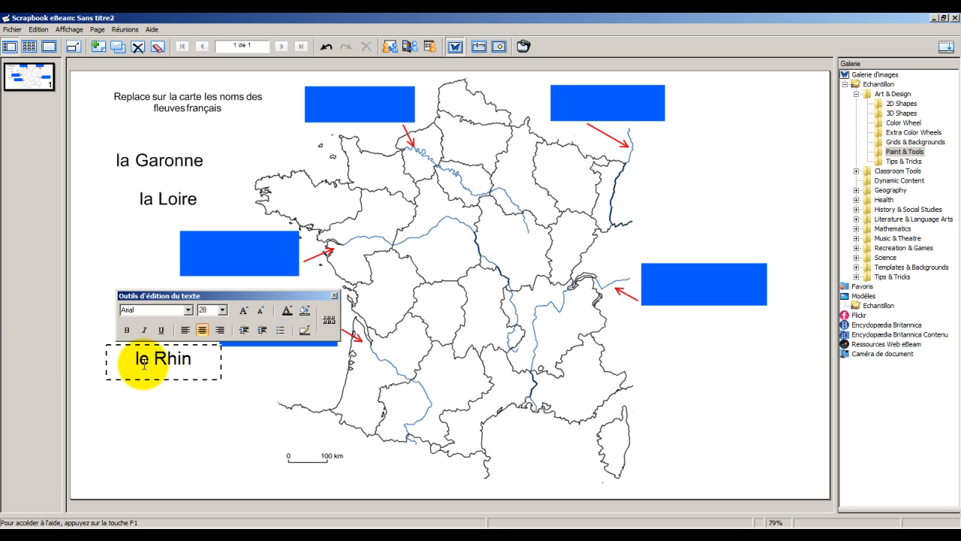
Add a text label "le Rhône" below "le Rhin".
click(119, 398)
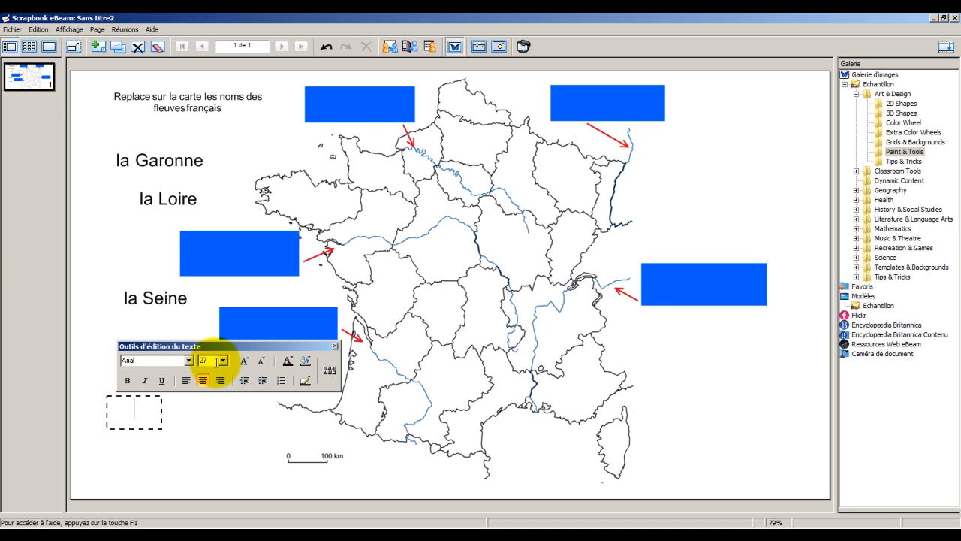
text(n)
text(ône)
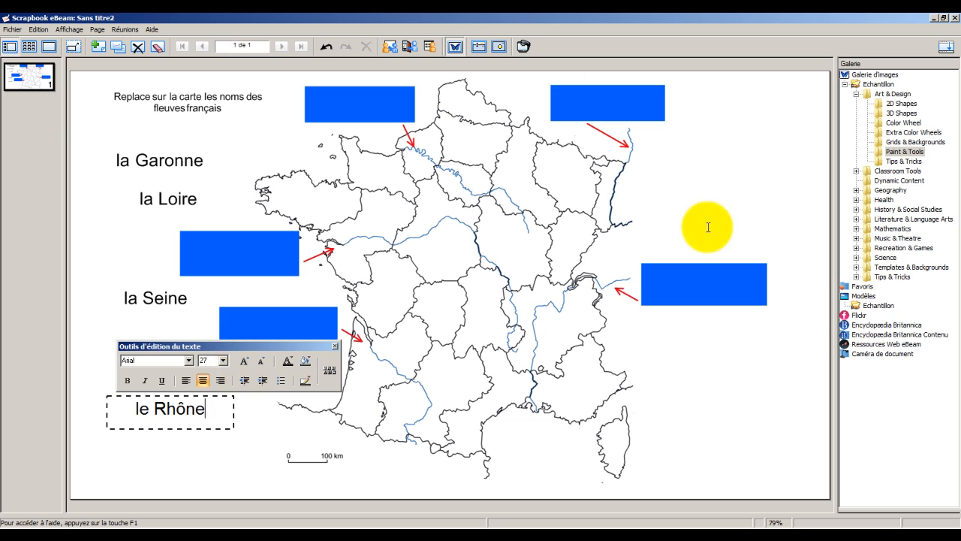
Gather the five river labels southwest of the map, with "la Loire" uppermost and "la Garonne" lowest.
click(783, 161)
drag(151, 159, 124, 455)
drag(155, 411, 123, 403)
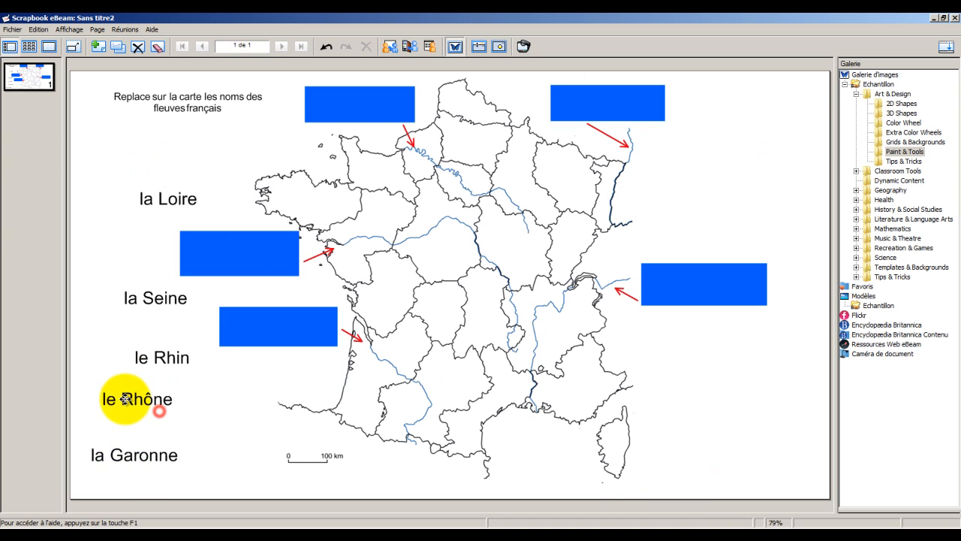
drag(164, 361, 190, 434)
drag(153, 198, 106, 357)
drag(162, 313, 228, 386)
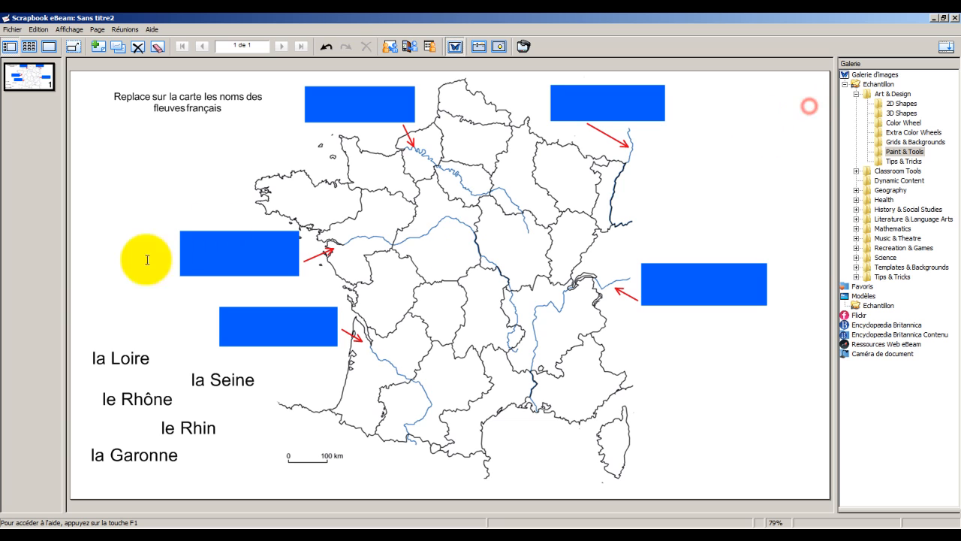
Add a text label "la Meuse" and position it just above "la Loire".
click(96, 303)
text(la )
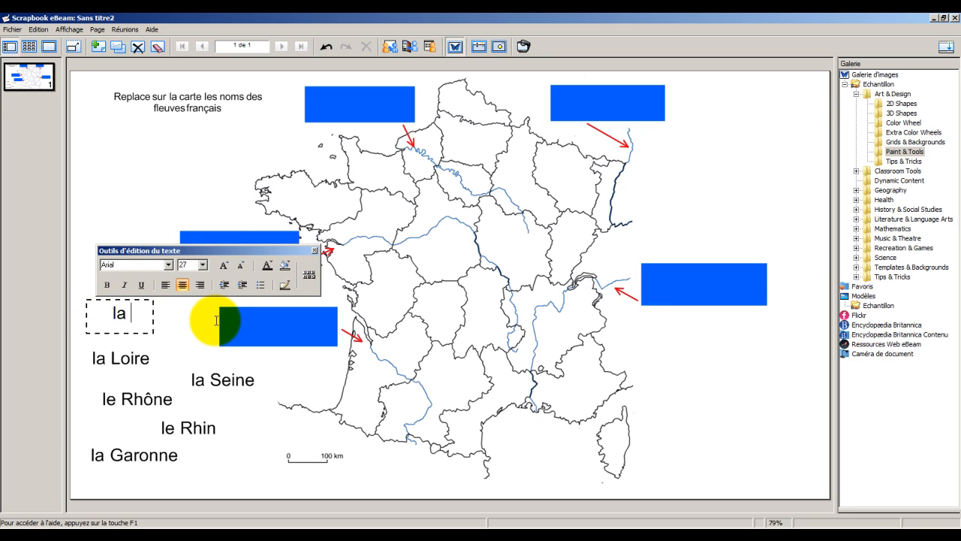
text(Meuse)
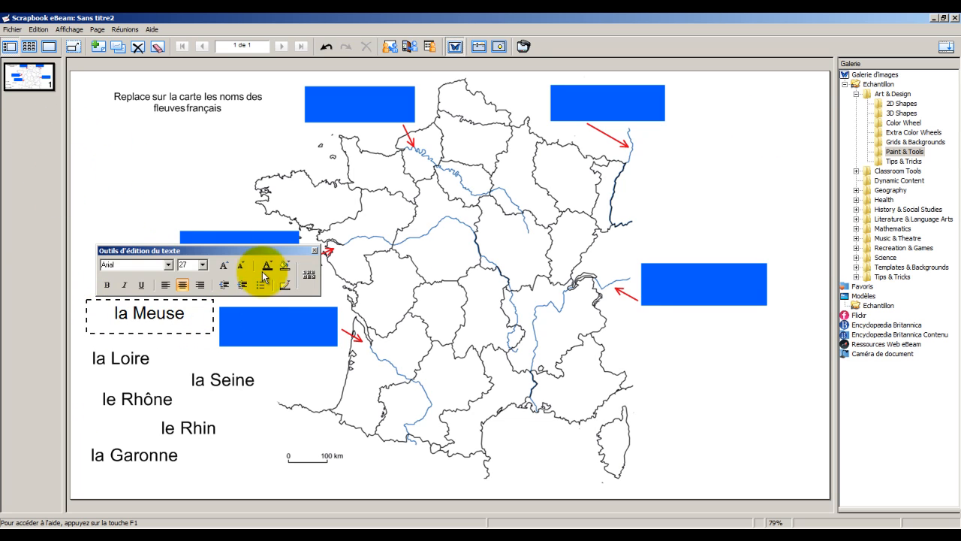
click(781, 162)
drag(142, 317, 123, 324)
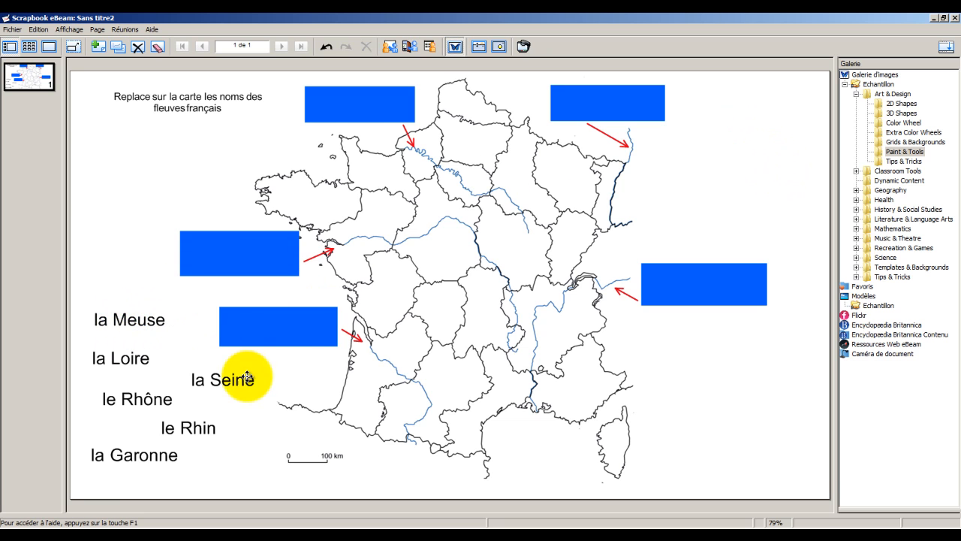
Try "la Seine" and "le Rhin" on the two upper boxes, and return them above "la Garonne" and above "la Meuse" respectively.
drag(237, 390, 370, 110)
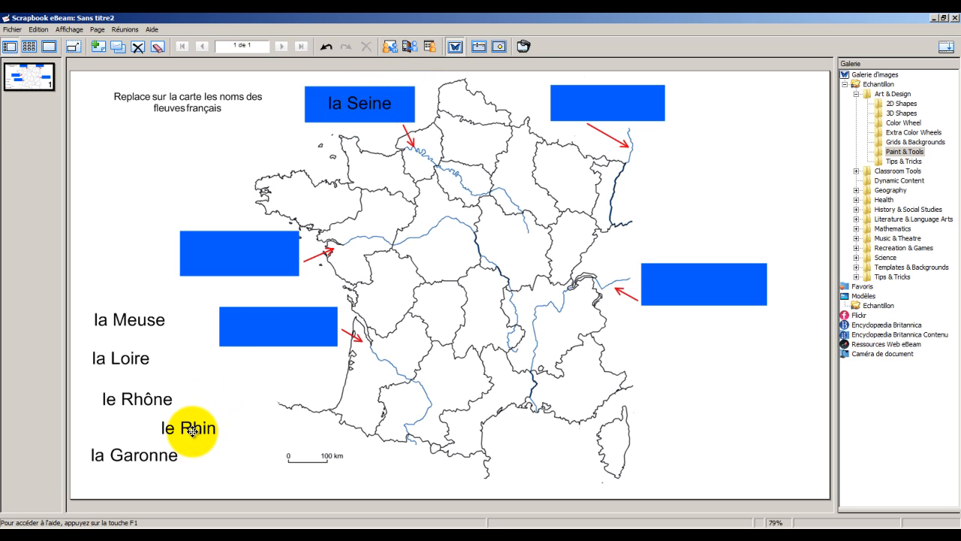
drag(191, 430, 618, 107)
drag(372, 105, 157, 429)
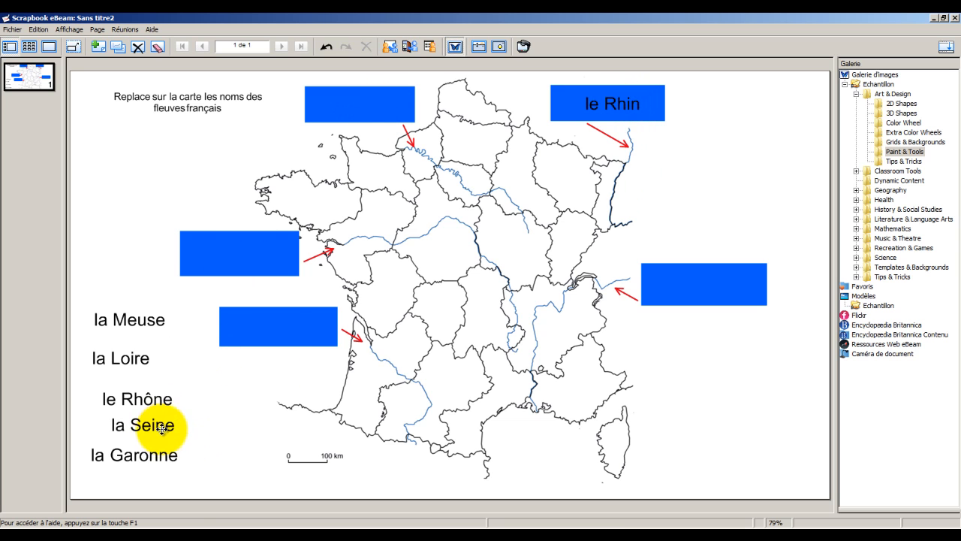
drag(611, 104, 129, 285)
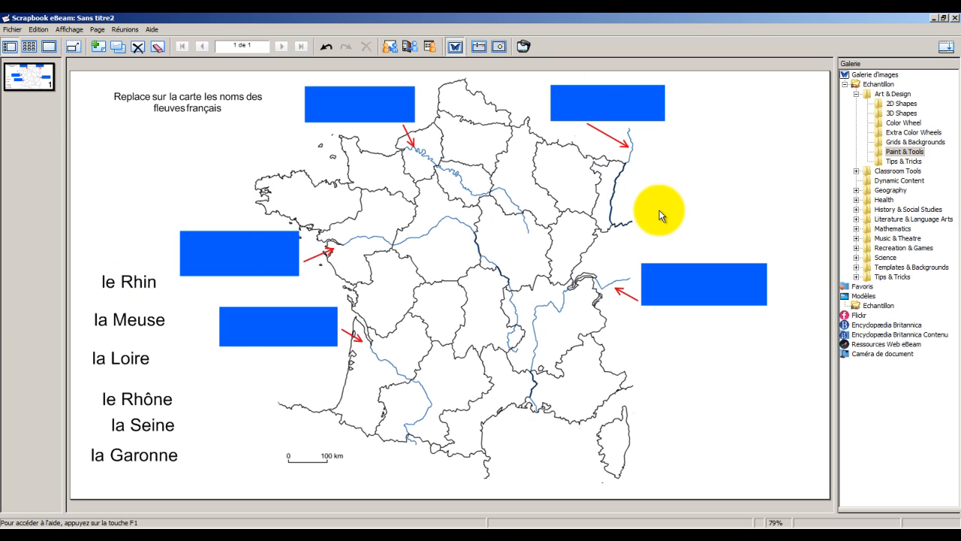
Copy the "le Rhin" label and place the pasted copy beside the Rhine, just below the northeast box.
click(142, 274)
right_click(145, 278)
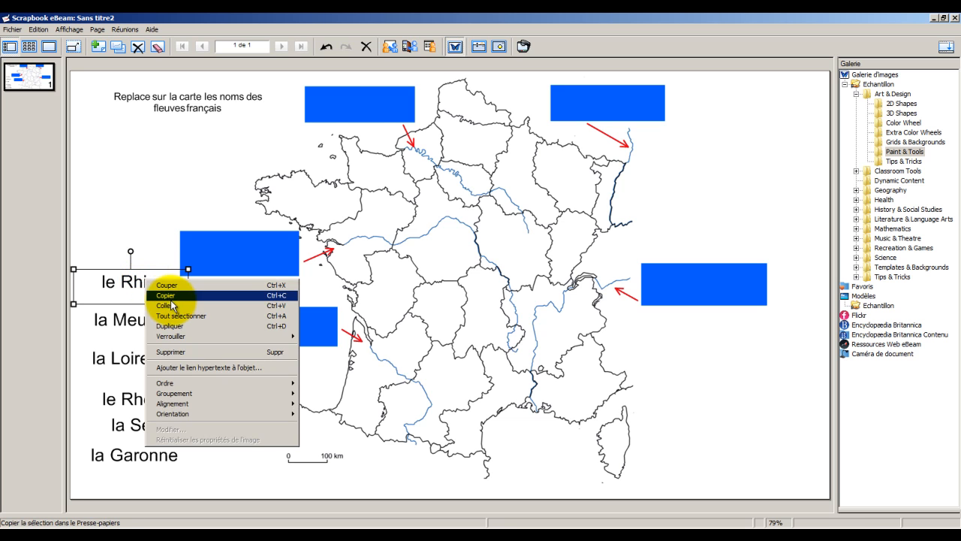
click(172, 296)
right_click(179, 160)
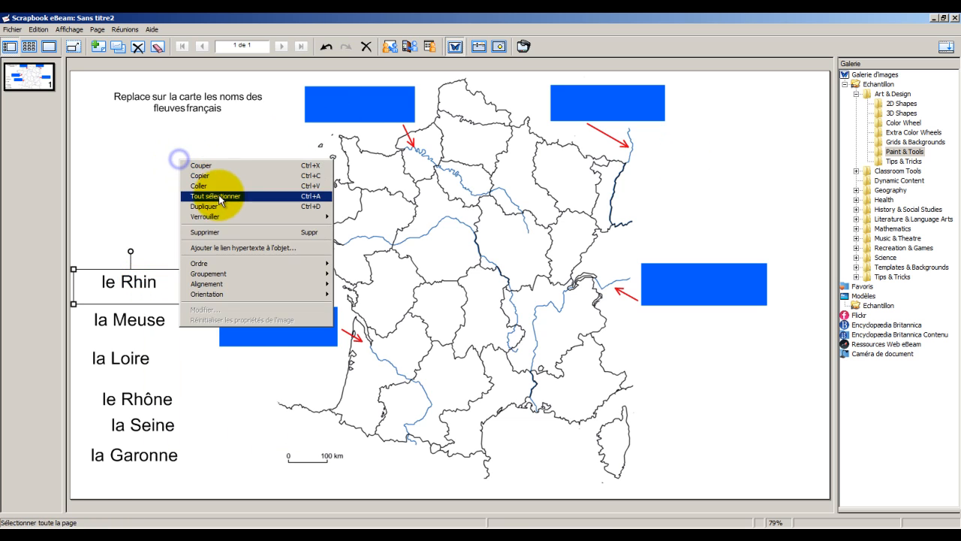
click(220, 186)
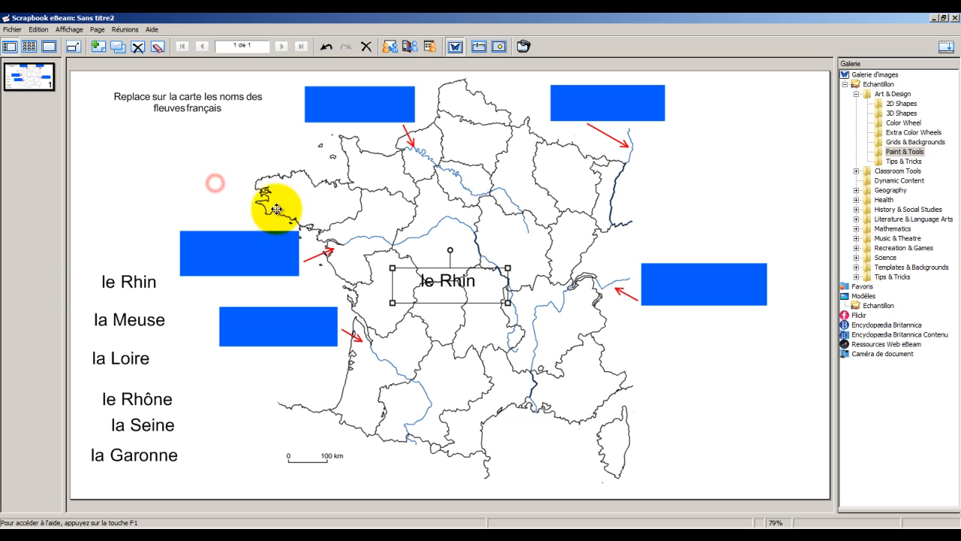
drag(443, 293, 696, 145)
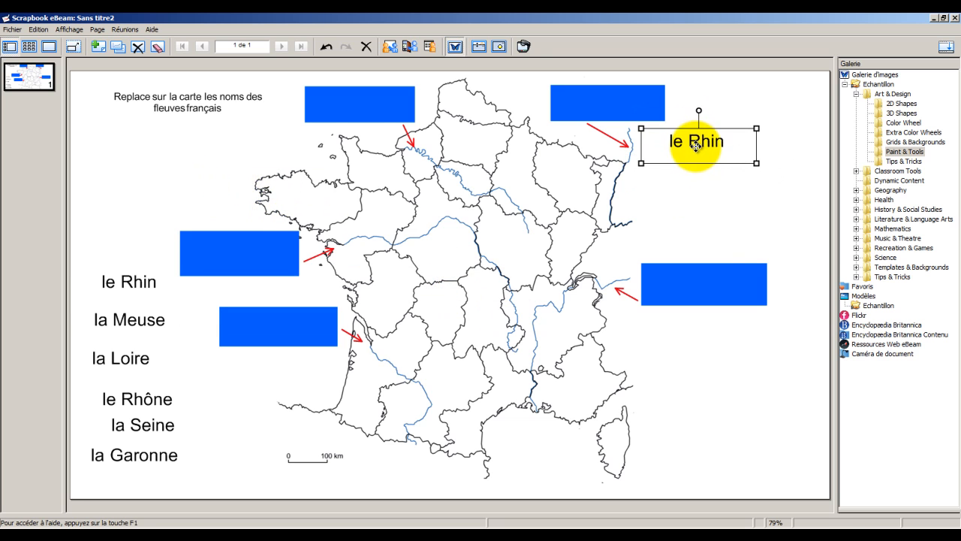
click(728, 184)
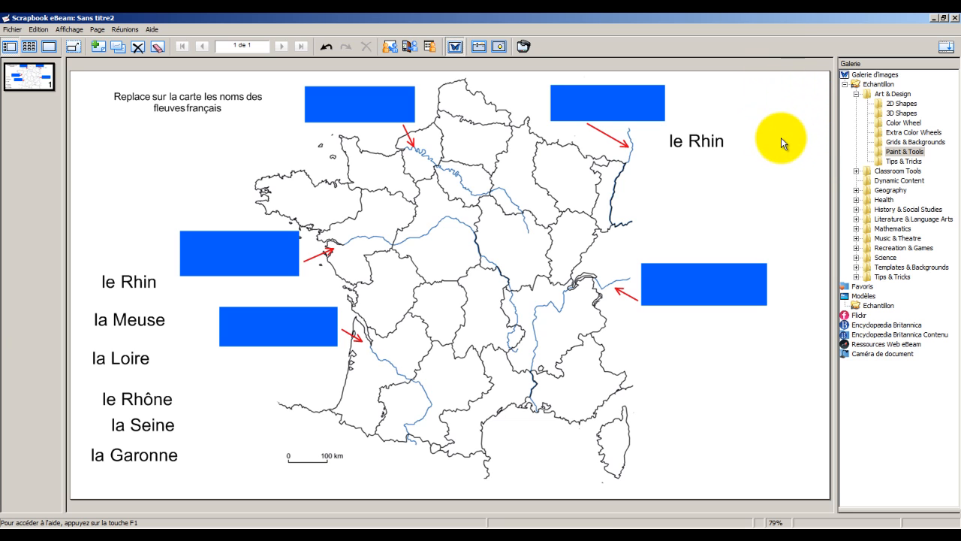
Cover the copied "le Rhin" answer with a filled orange rectangle.
click(790, 79)
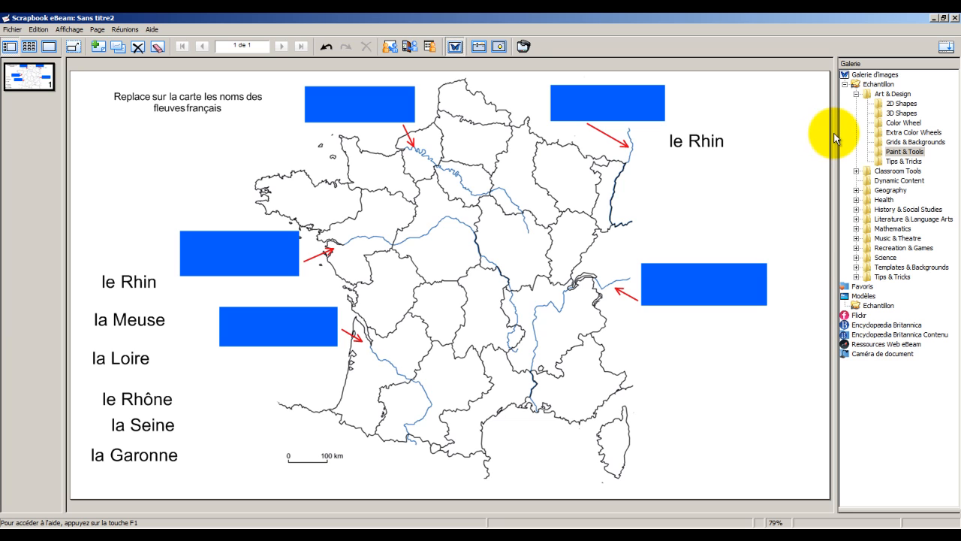
click(730, 141)
drag(665, 126, 729, 151)
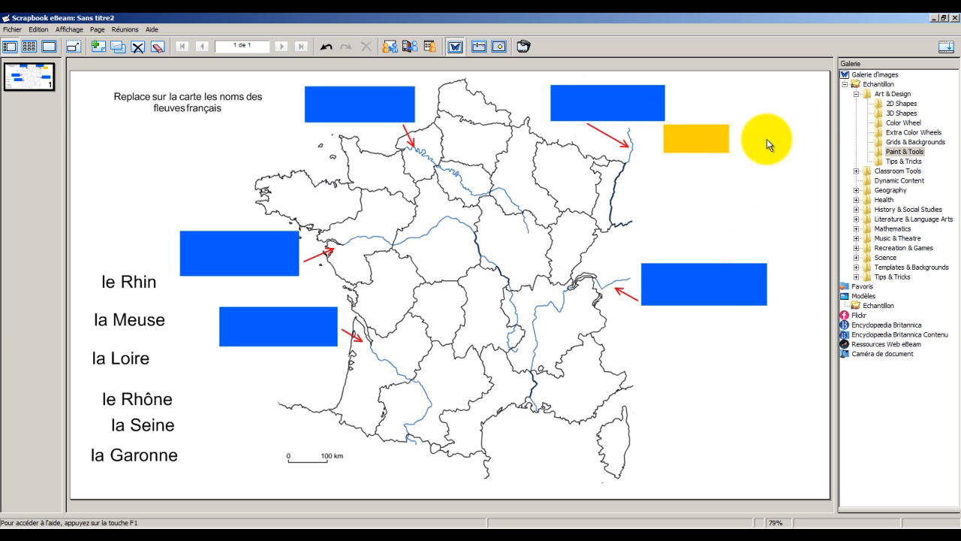
click(784, 166)
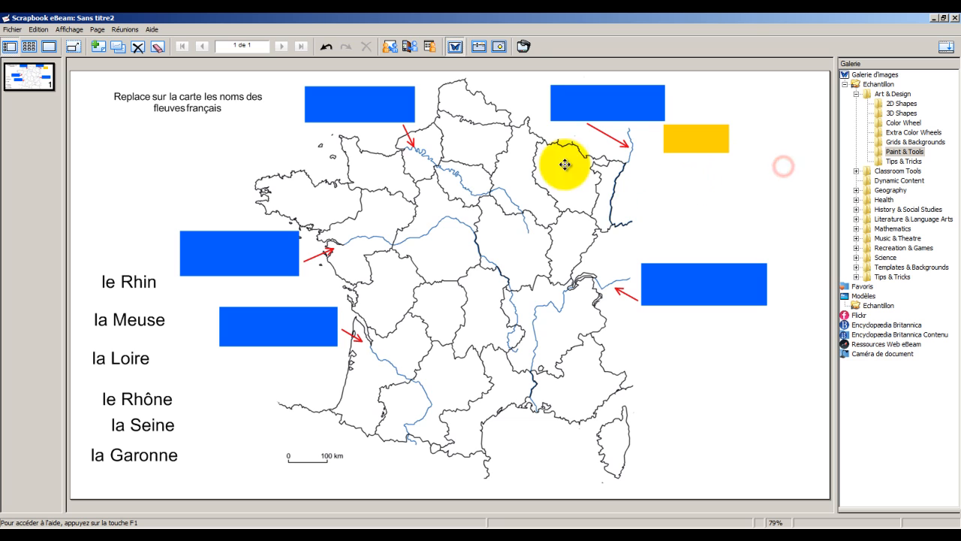
Move the original "le Rhin" label into the northeast blue box and nudge the orange rectangle slightly.
drag(126, 291, 614, 114)
click(700, 151)
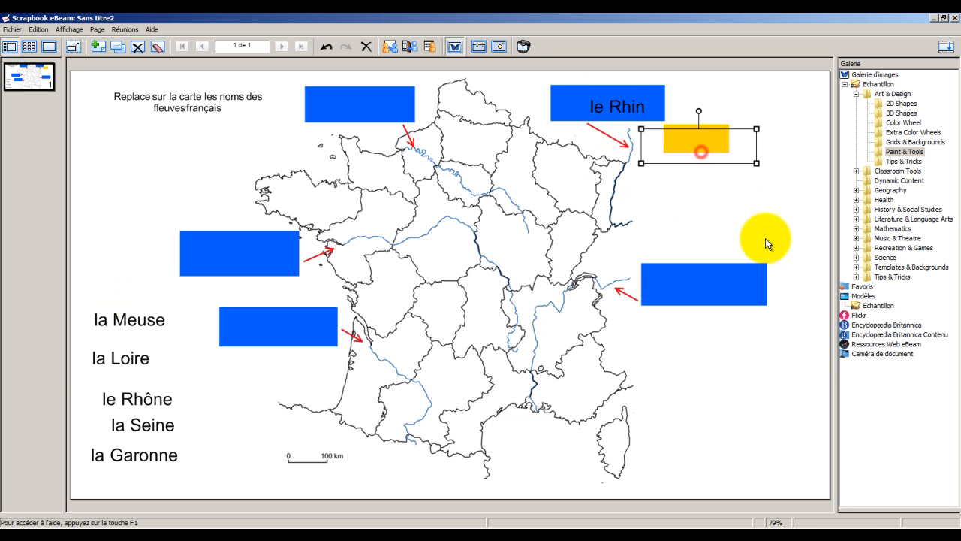
click(692, 125)
mouse_move(693, 139)
mouse_down()
mouse_move(691, 167)
mouse_move(695, 140)
mouse_up()
click(668, 216)
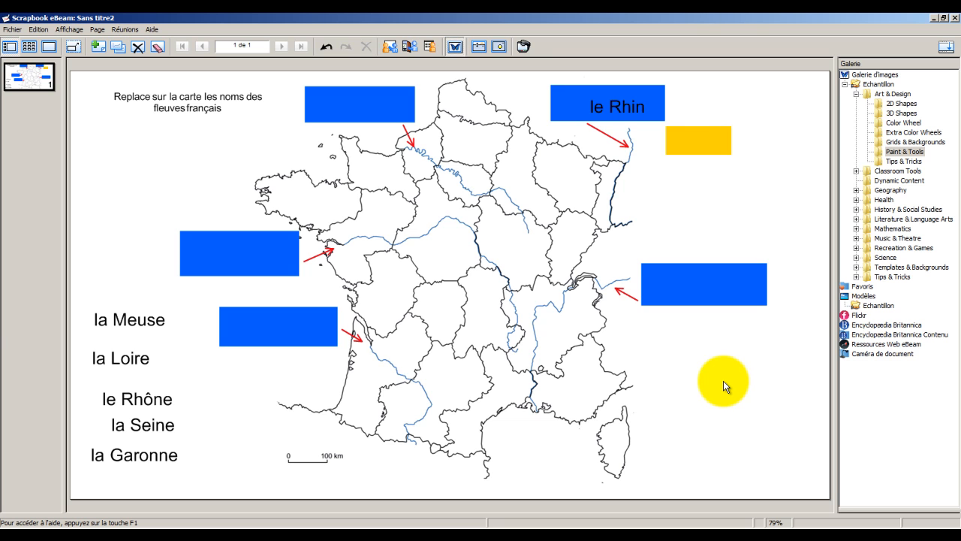
click(700, 539)
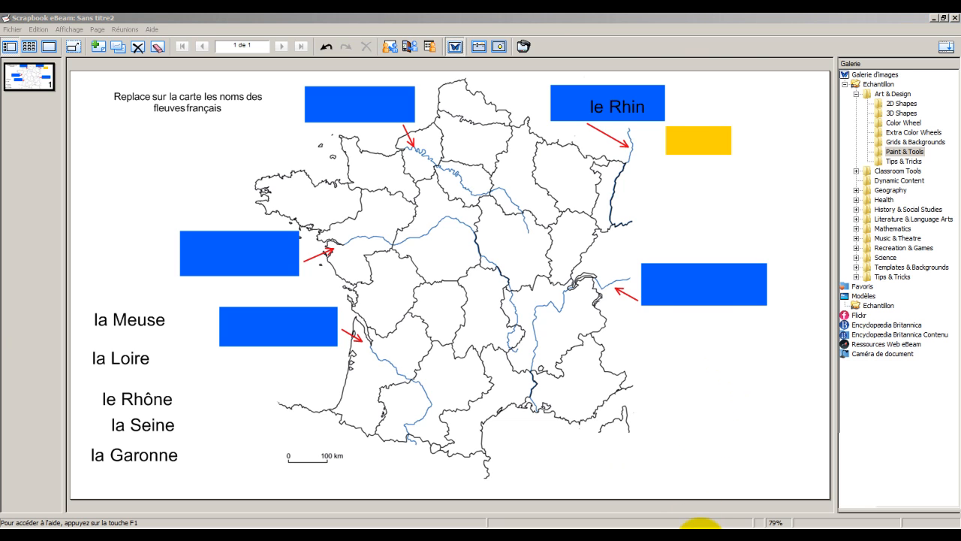